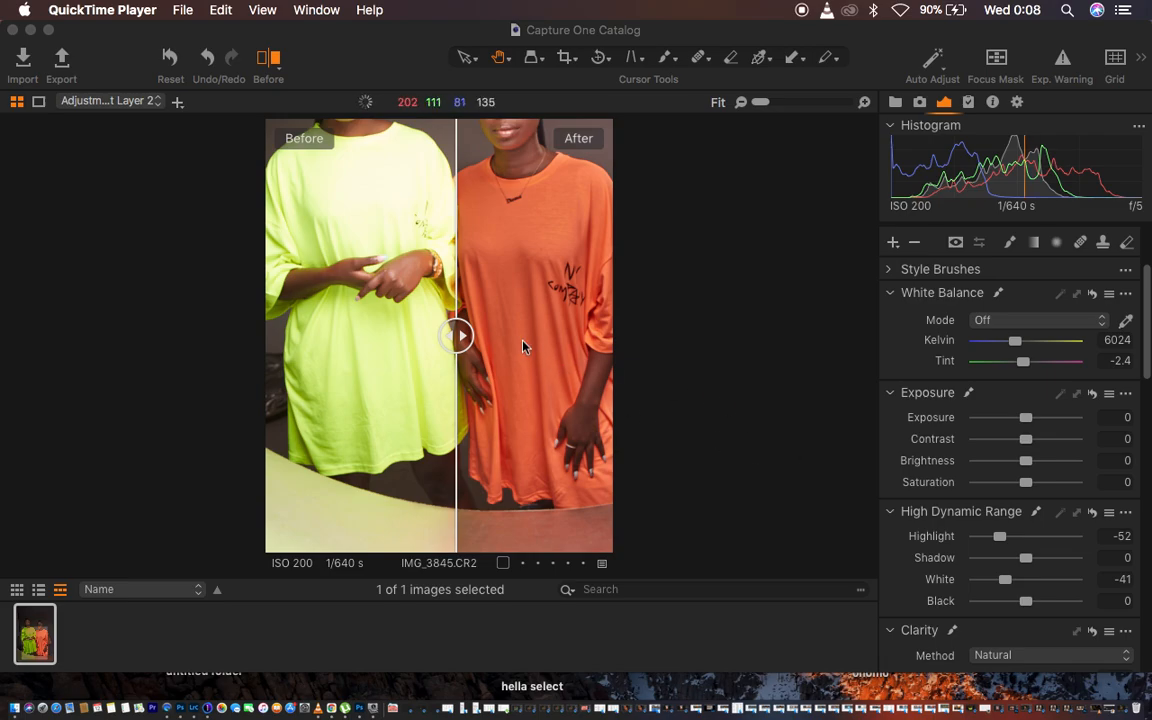
- Reveal the unedited photo across the whole frame with the before/after split, and reset all of its adjustments
{"action": "left_click", "coordinate": [492, 337]}
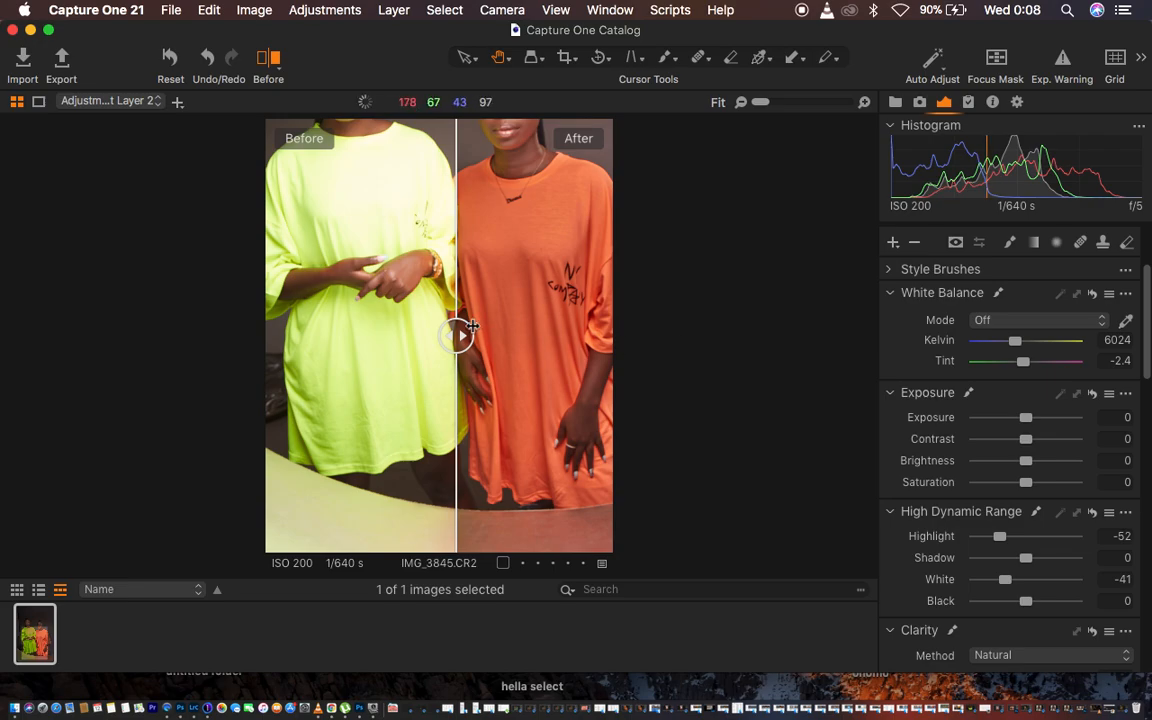
{"action": "left_click_drag", "start_coordinate": [456, 335], "coordinate": [653, 328]}
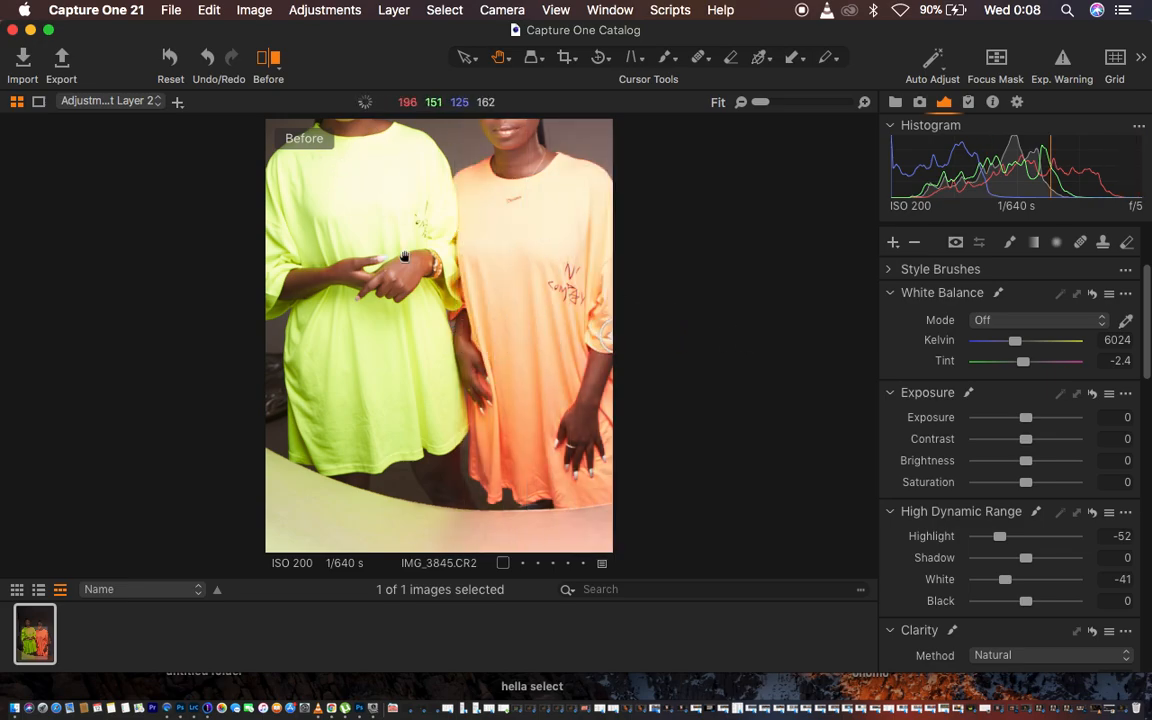
{"action": "left_click", "coordinate": [170, 64]}
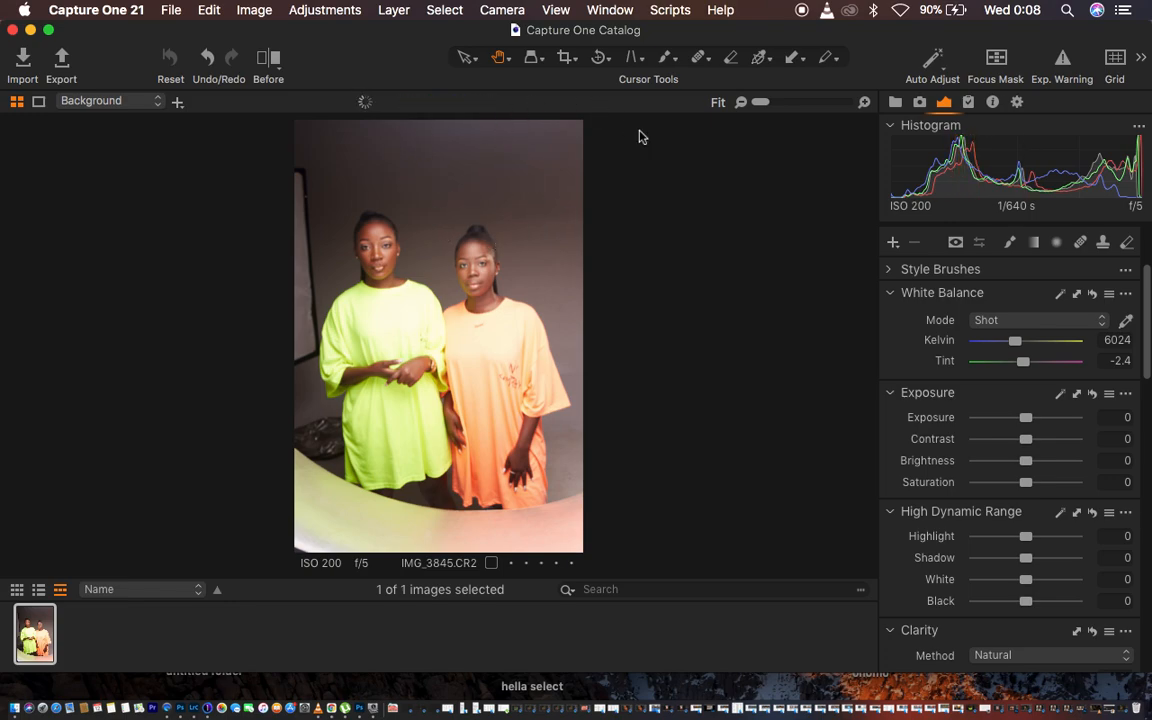
- Crop the photo to about 8.41 × 10.52 in around the green and orange shirts and apply the crop
{"action": "left_click", "coordinate": [565, 57]}
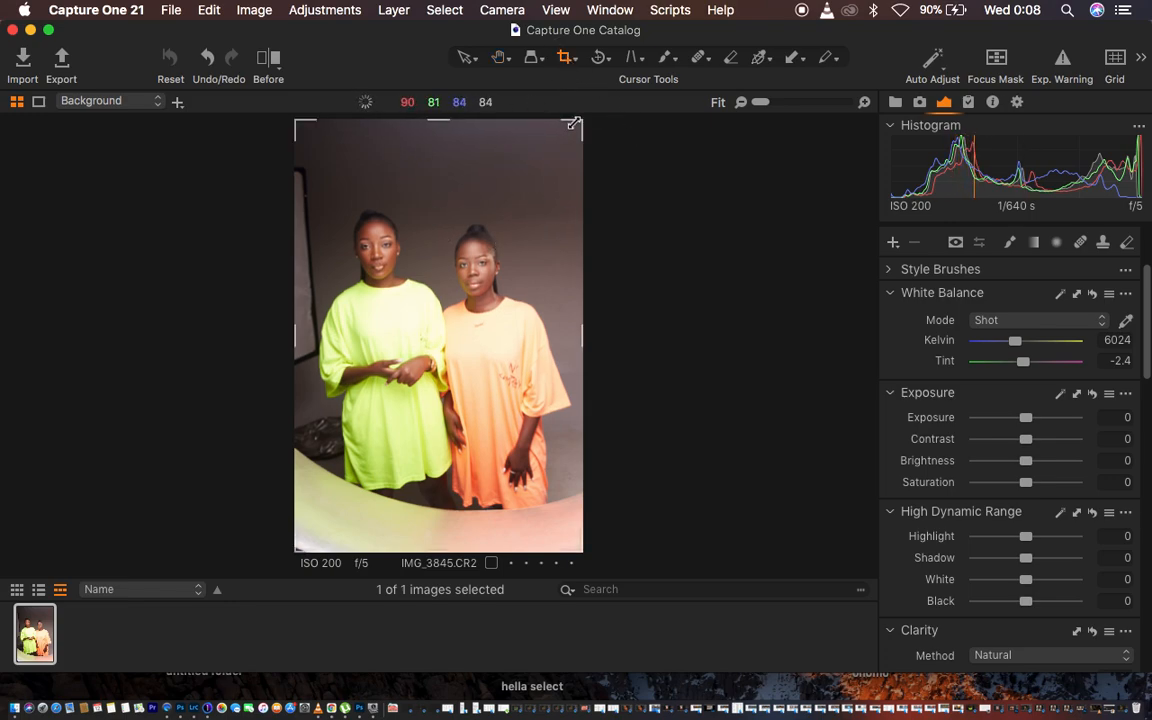
{"action": "left_click_drag", "start_coordinate": [555, 152], "coordinate": [504, 280]}
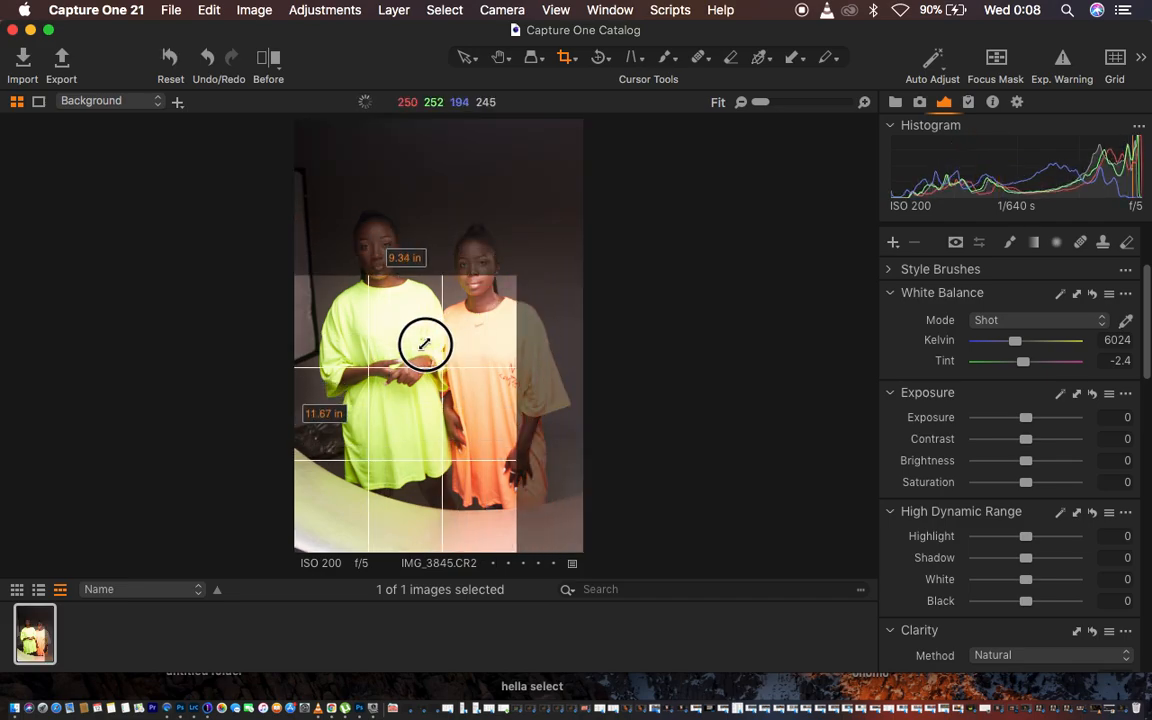
{"action": "left_click_drag", "start_coordinate": [297, 546], "coordinate": [337, 516]}
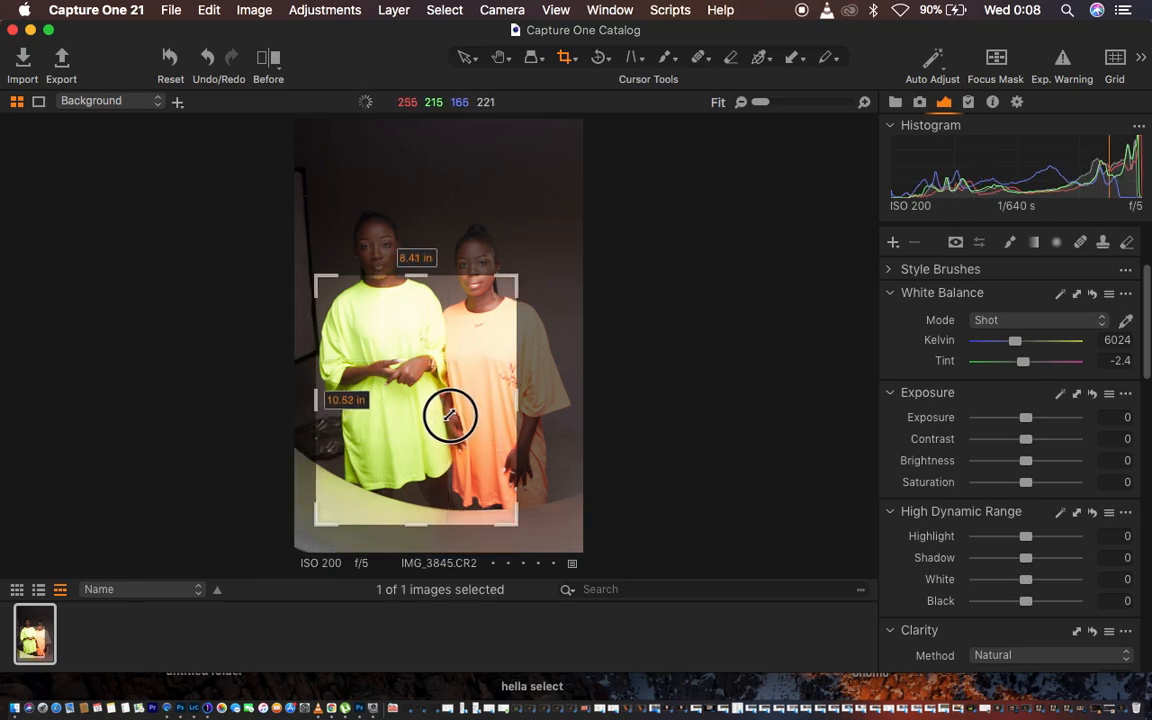
{"action": "left_click_drag", "start_coordinate": [450, 411], "coordinate": [473, 416]}
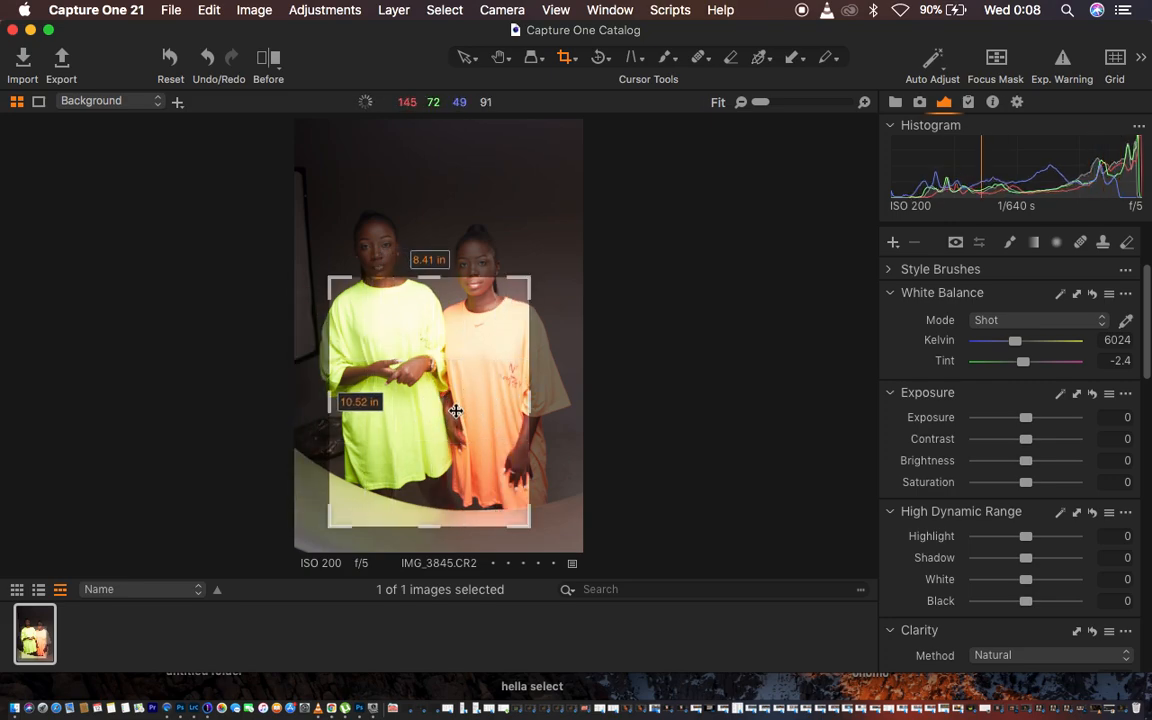
{"action": "key", "text": "h"}
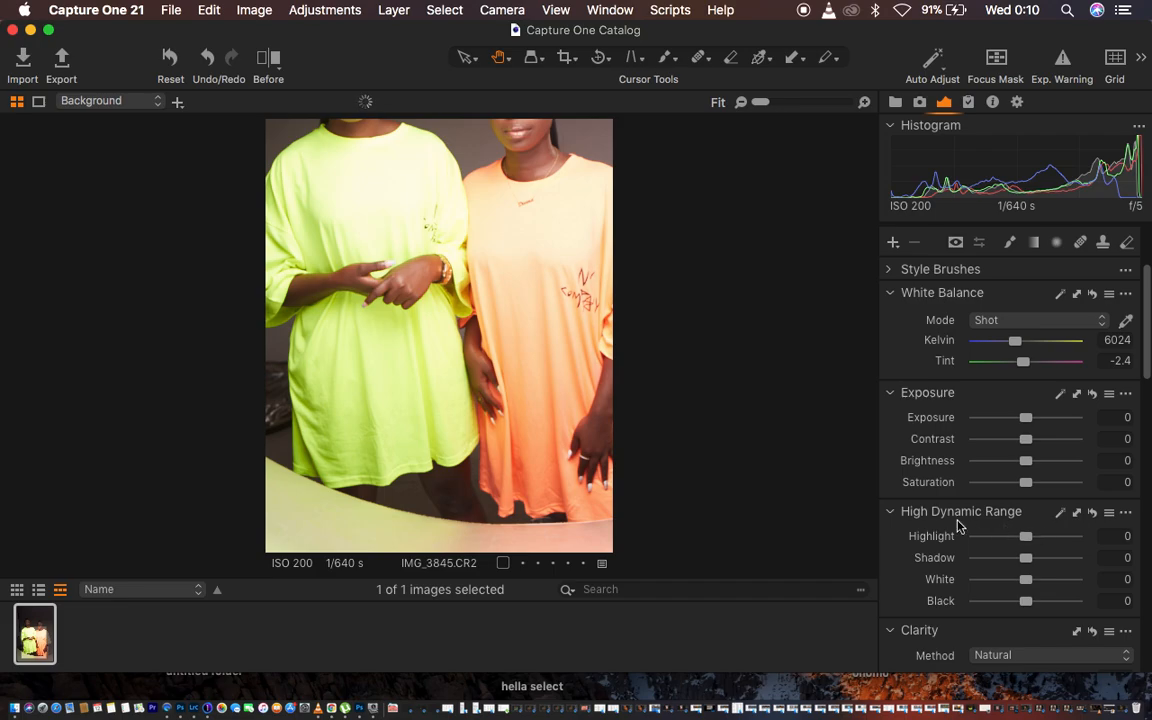
- Test the High Dynamic Range Highlight at 100 on the background layer, and set it to -100
{"action": "left_click_drag", "start_coordinate": [1148, 355], "coordinate": [1146, 398]}
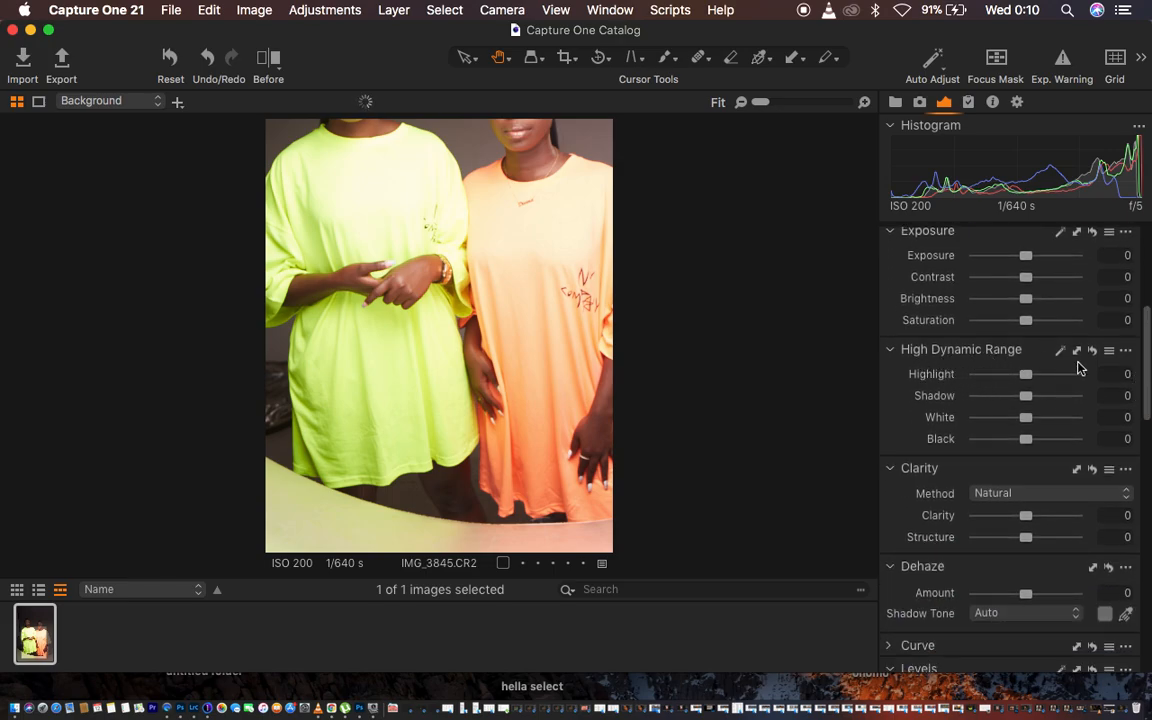
{"action": "left_click", "coordinate": [1025, 374]}
{"action": "left_click_drag", "start_coordinate": [1028, 377], "coordinate": [1095, 374]}
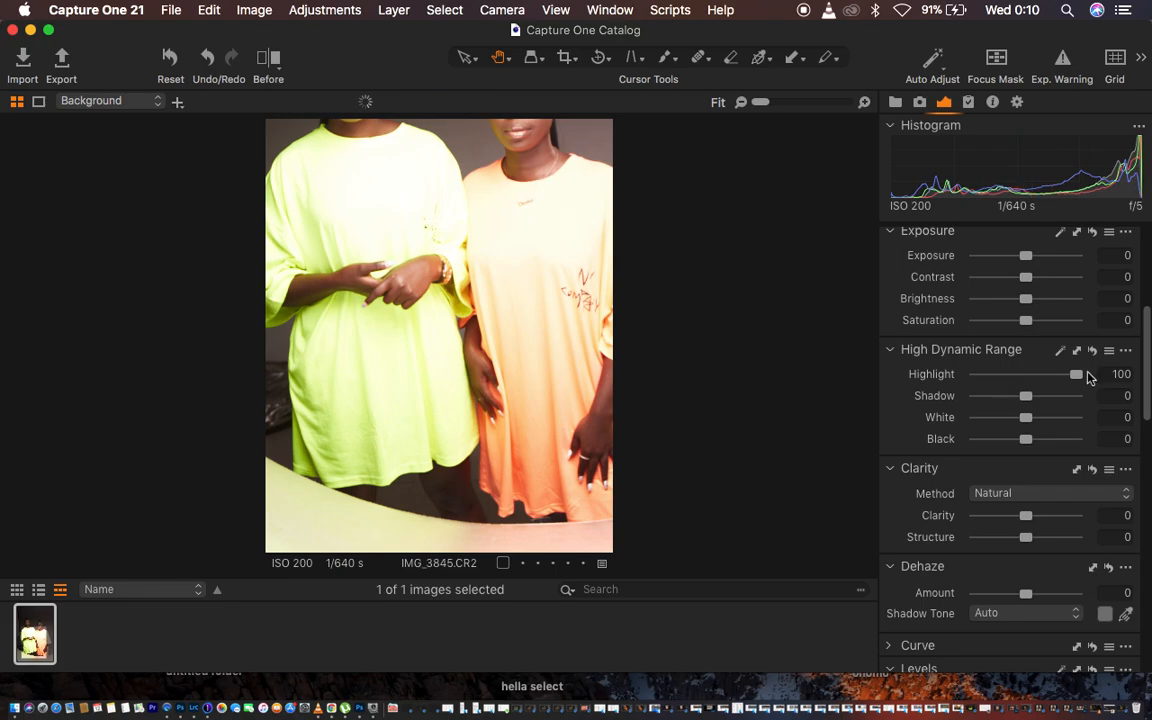
{"action": "left_click_drag", "start_coordinate": [1076, 374], "coordinate": [965, 374]}
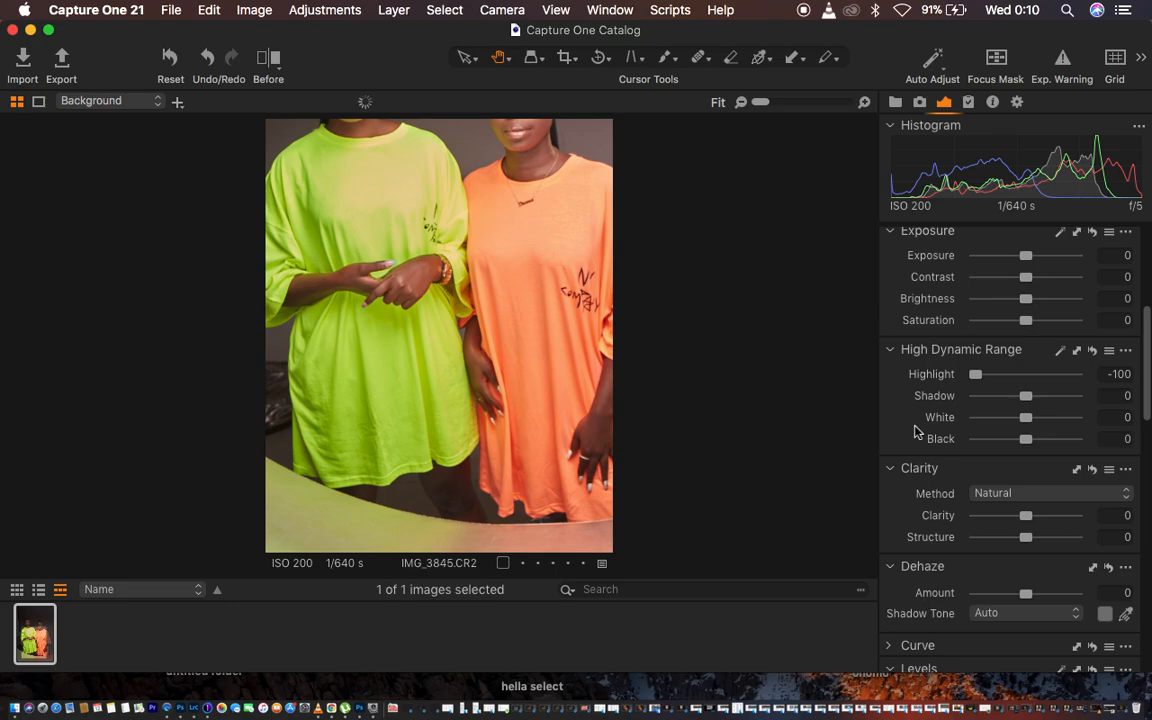
- Test the background layer's White value at 100, and set it to -100
{"action": "left_click", "coordinate": [1027, 418]}
{"action": "left_click_drag", "start_coordinate": [1027, 418], "coordinate": [1131, 424]}
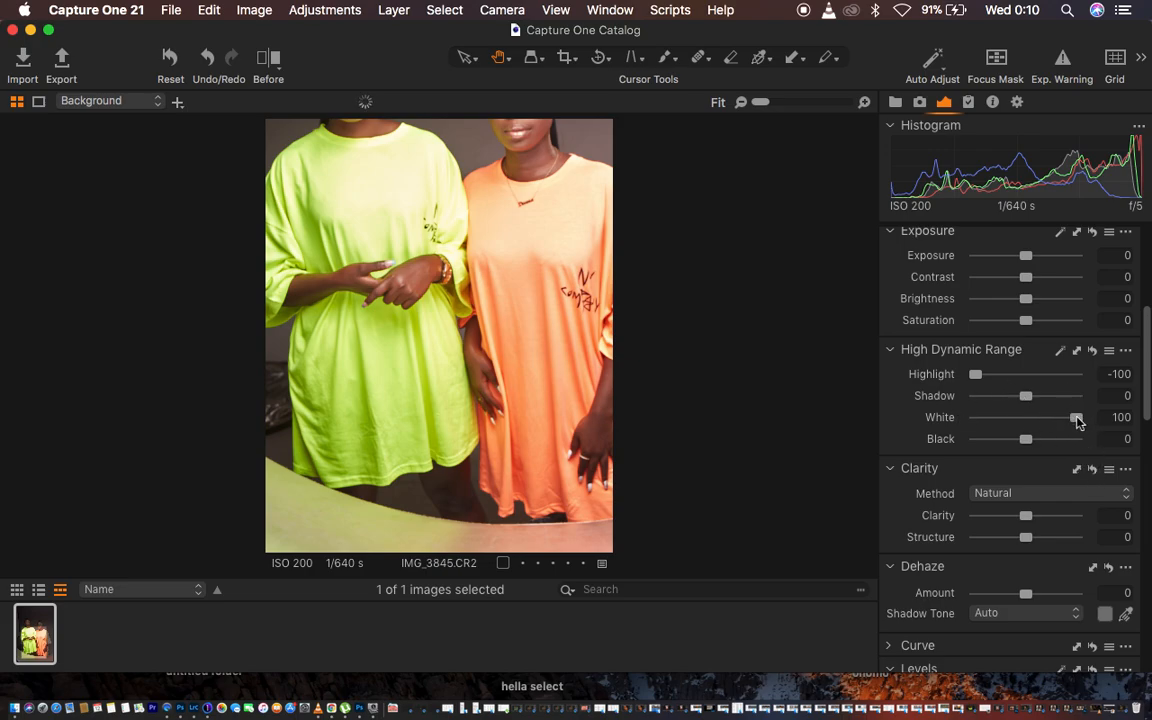
{"action": "left_click", "coordinate": [1077, 420]}
{"action": "left_click_drag", "start_coordinate": [1077, 420], "coordinate": [755, 445]}
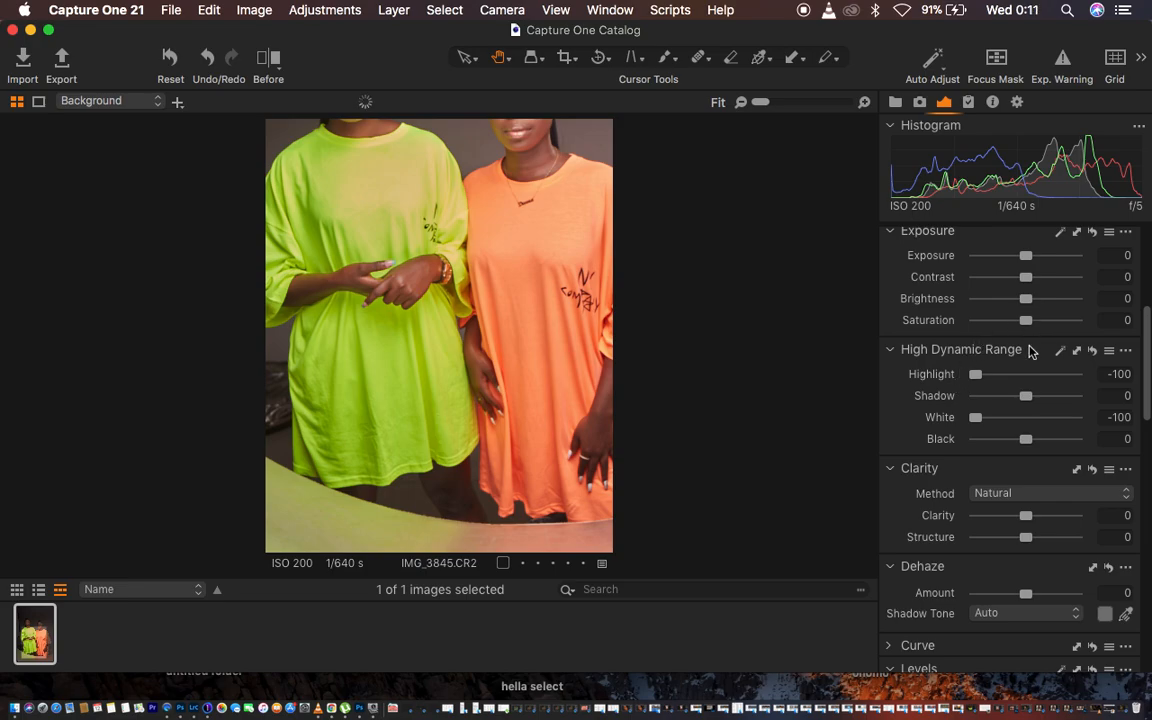
- Add a new filled adjustment layer above the background
{"action": "scroll", "coordinate": [1032, 350], "scroll_direction": "up", "scroll_amount": 5}
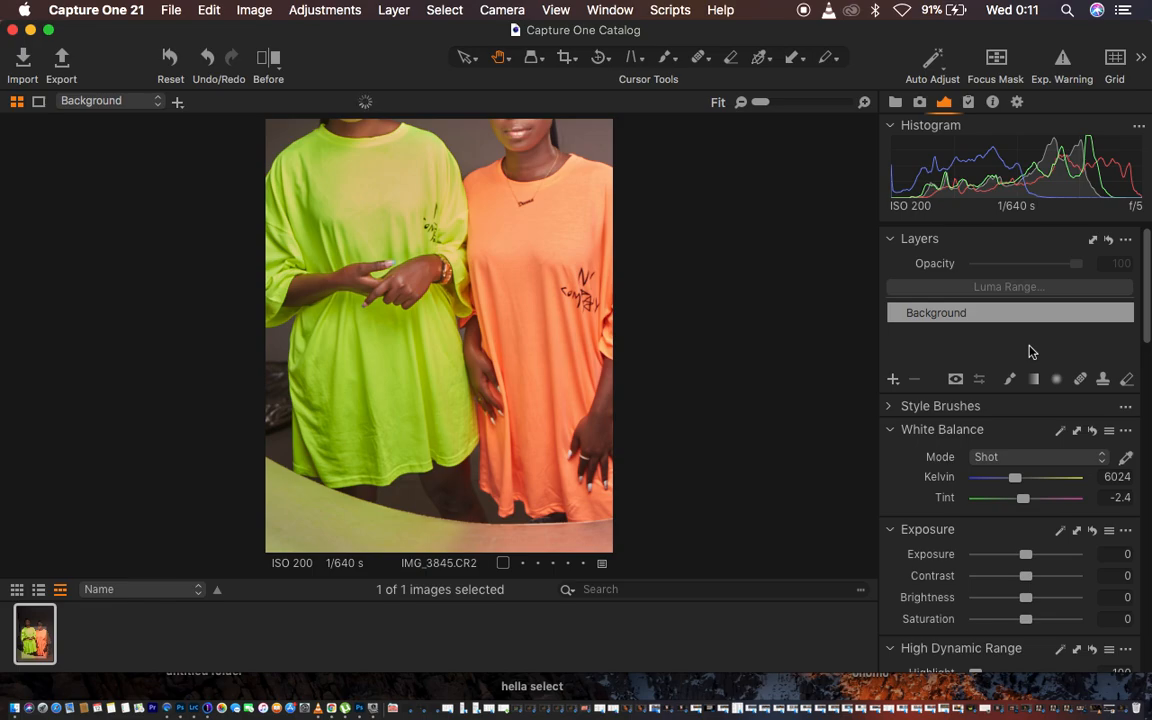
{"action": "left_click", "coordinate": [894, 380]}
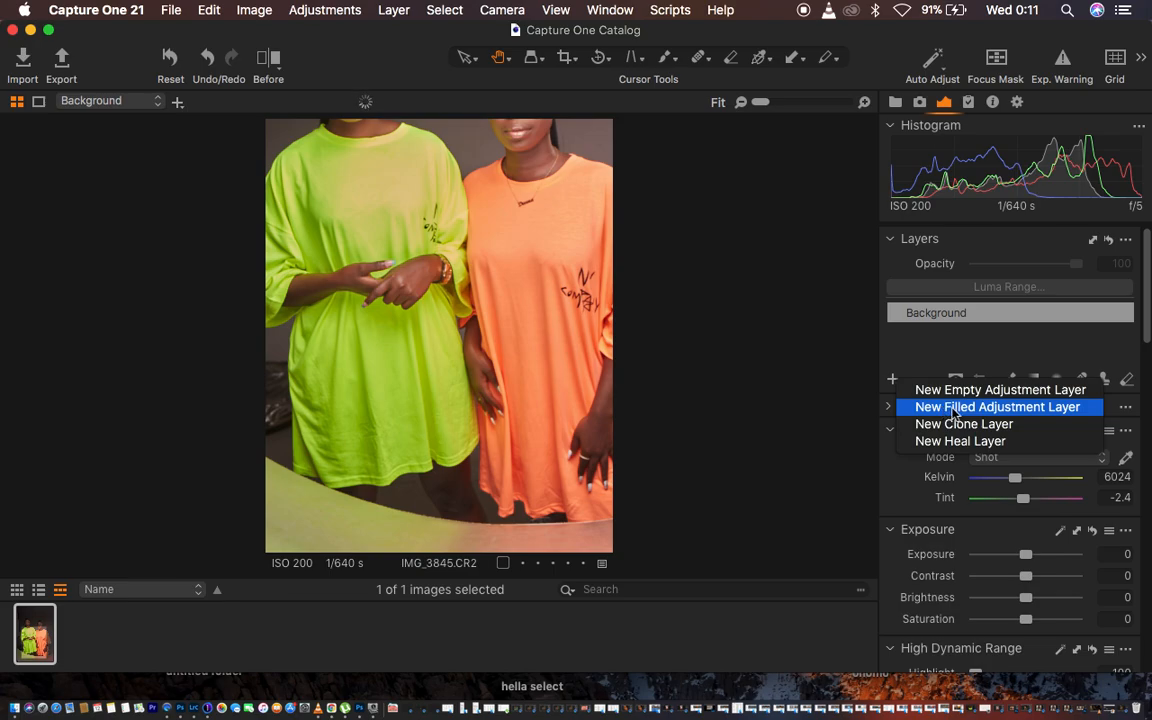
{"action": "left_click", "coordinate": [943, 407]}
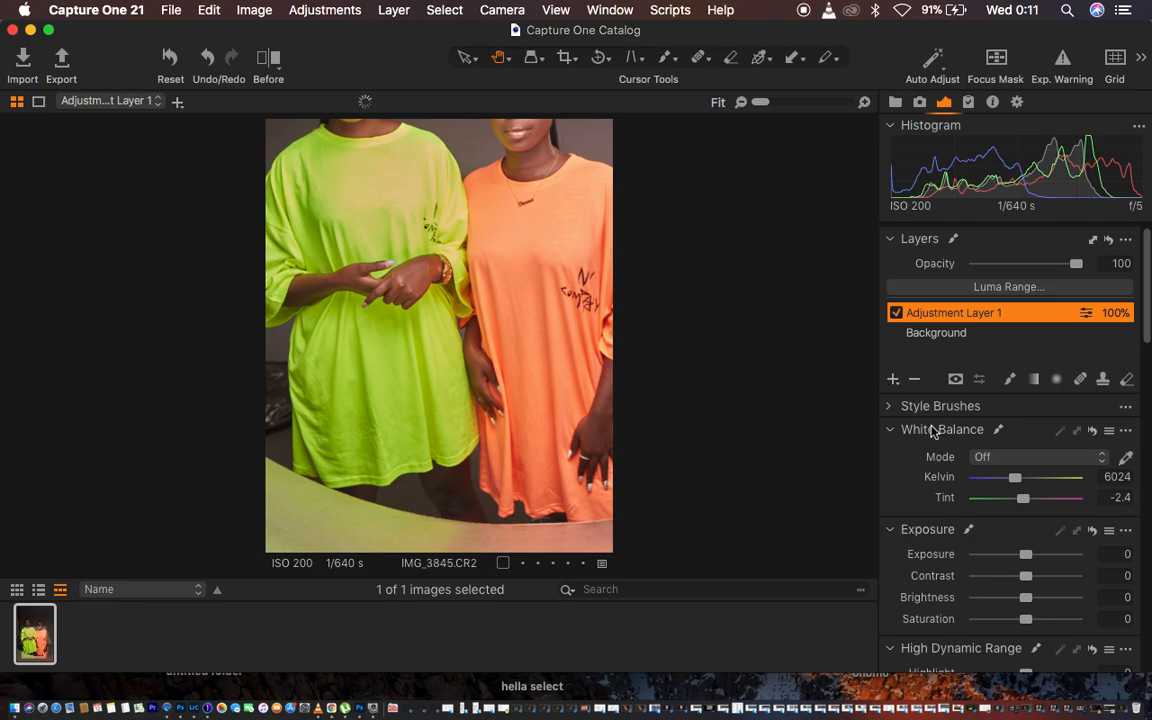
- Set both Highlight and White to -100 in High Dynamic Range on the first adjustment layer
{"action": "scroll", "coordinate": [1025, 590], "scroll_direction": "down", "scroll_amount": 5}
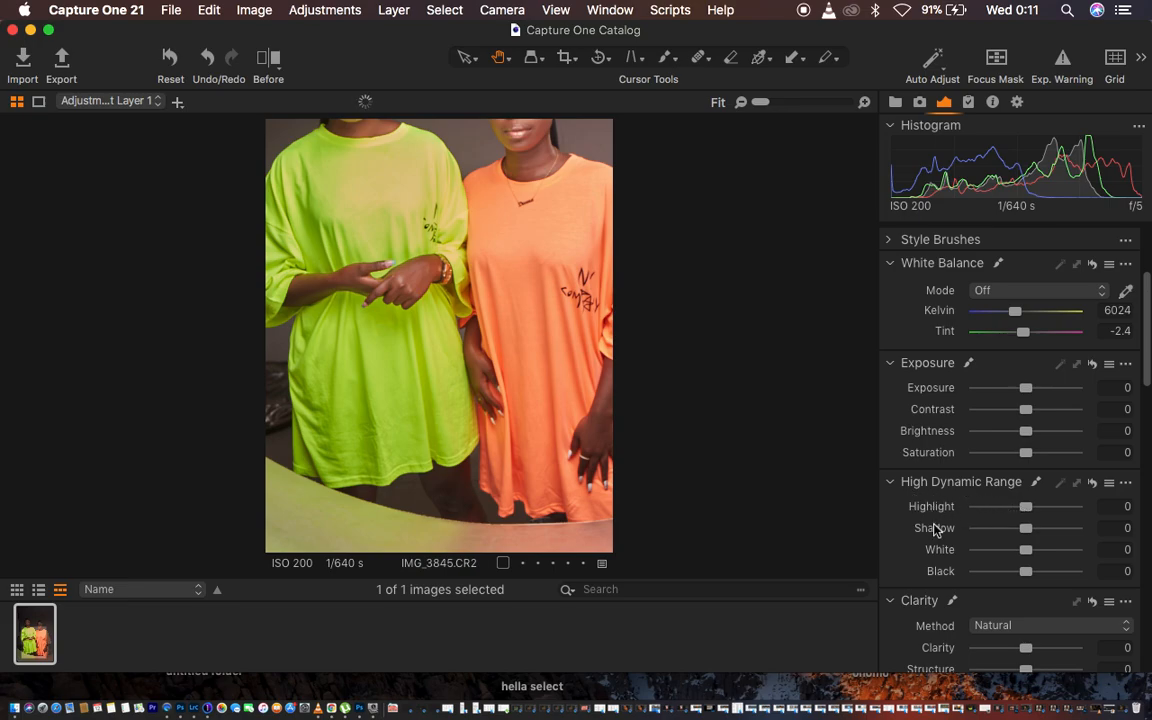
{"action": "left_click", "coordinate": [1026, 507]}
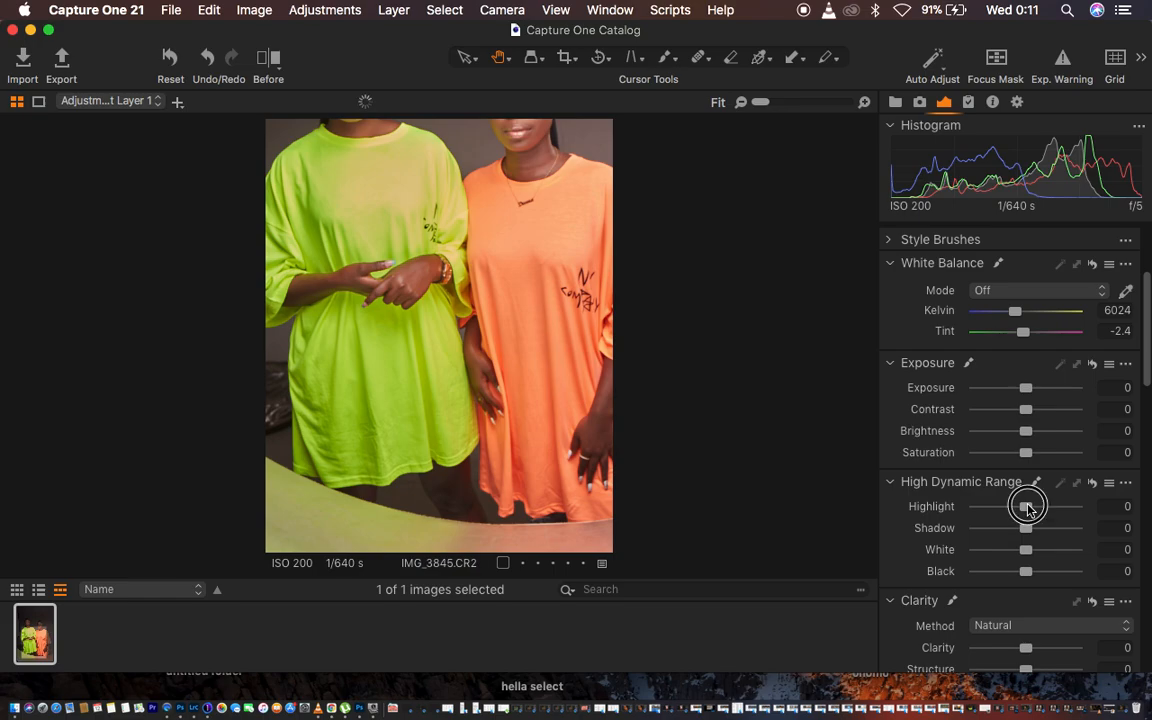
{"action": "left_click_drag", "start_coordinate": [1026, 507], "coordinate": [895, 514]}
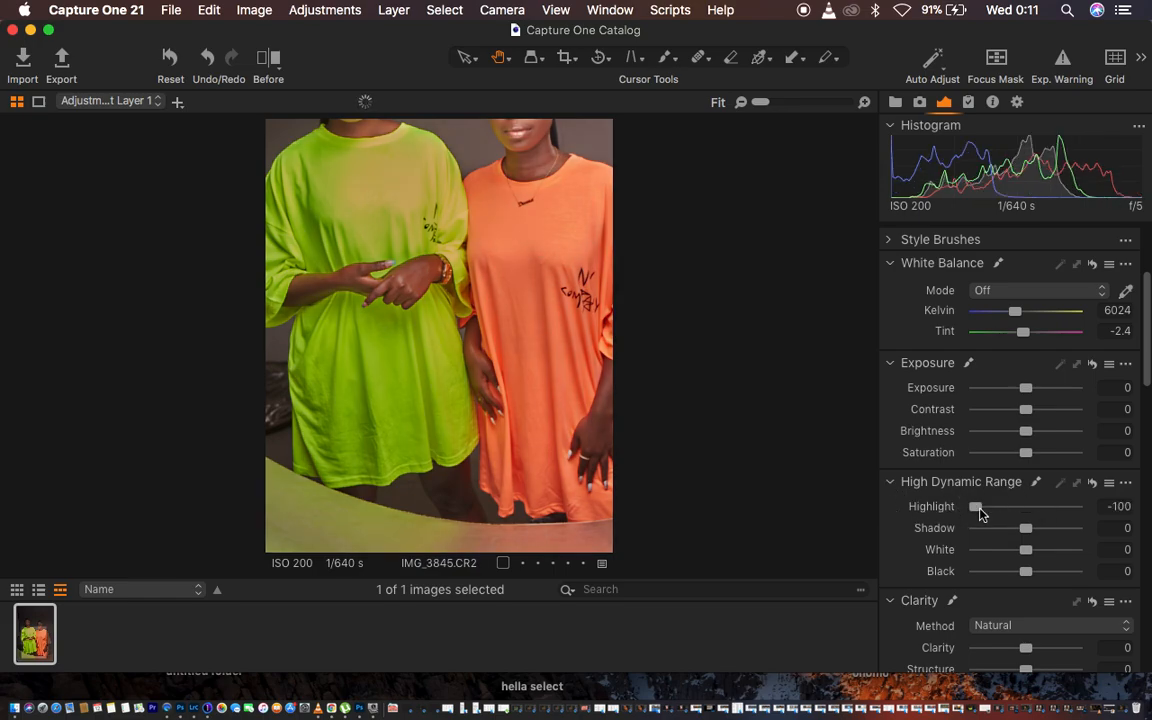
{"action": "left_click_drag", "start_coordinate": [1025, 551], "coordinate": [931, 558]}
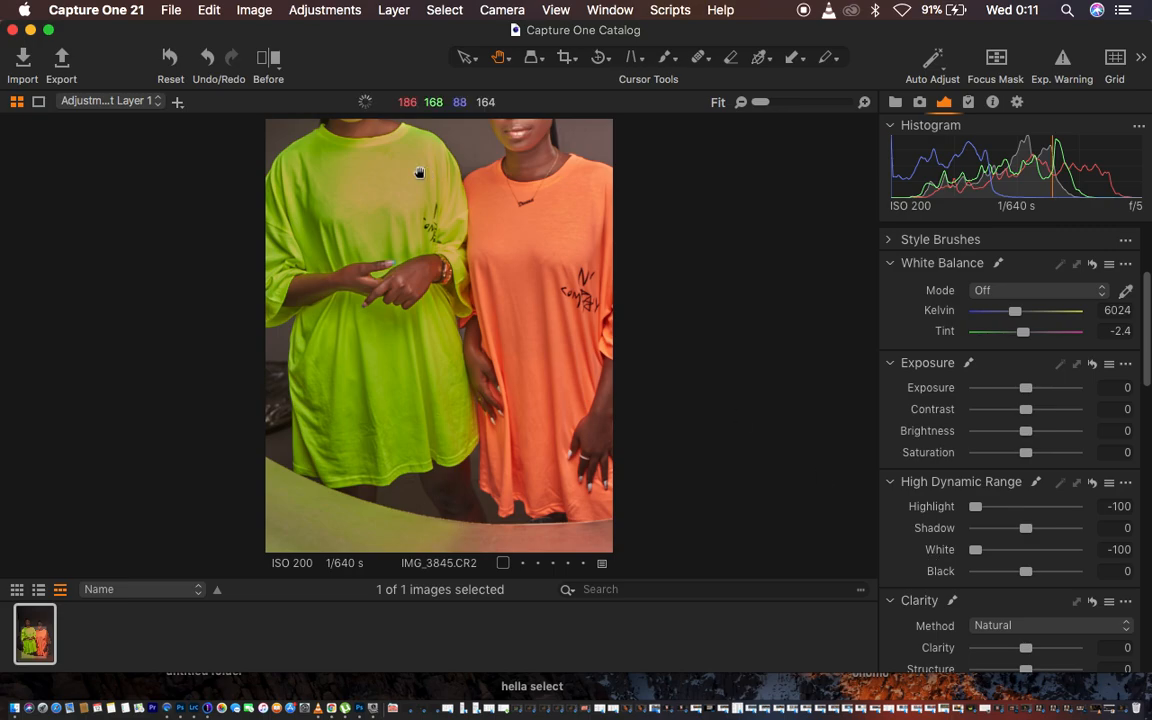
- Compare the edited shirts with the original using the before/after split view, and turn the comparison off
{"action": "left_click", "coordinate": [268, 58]}
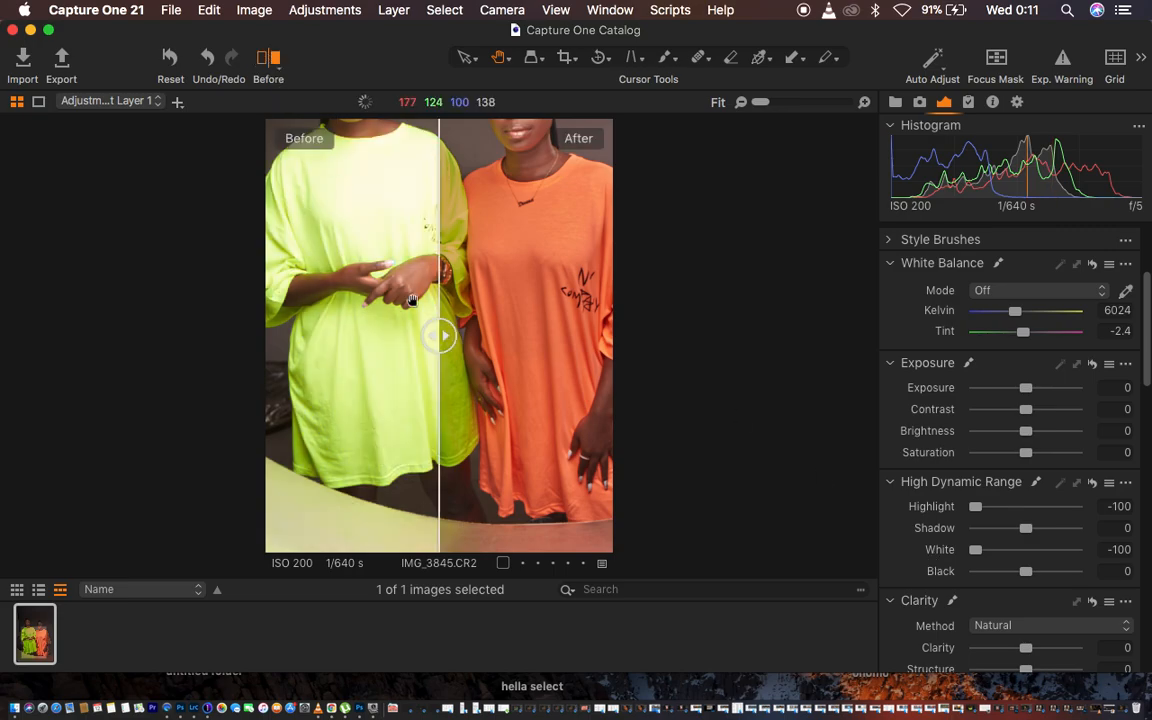
{"action": "left_click_drag", "start_coordinate": [443, 340], "coordinate": [257, 306]}
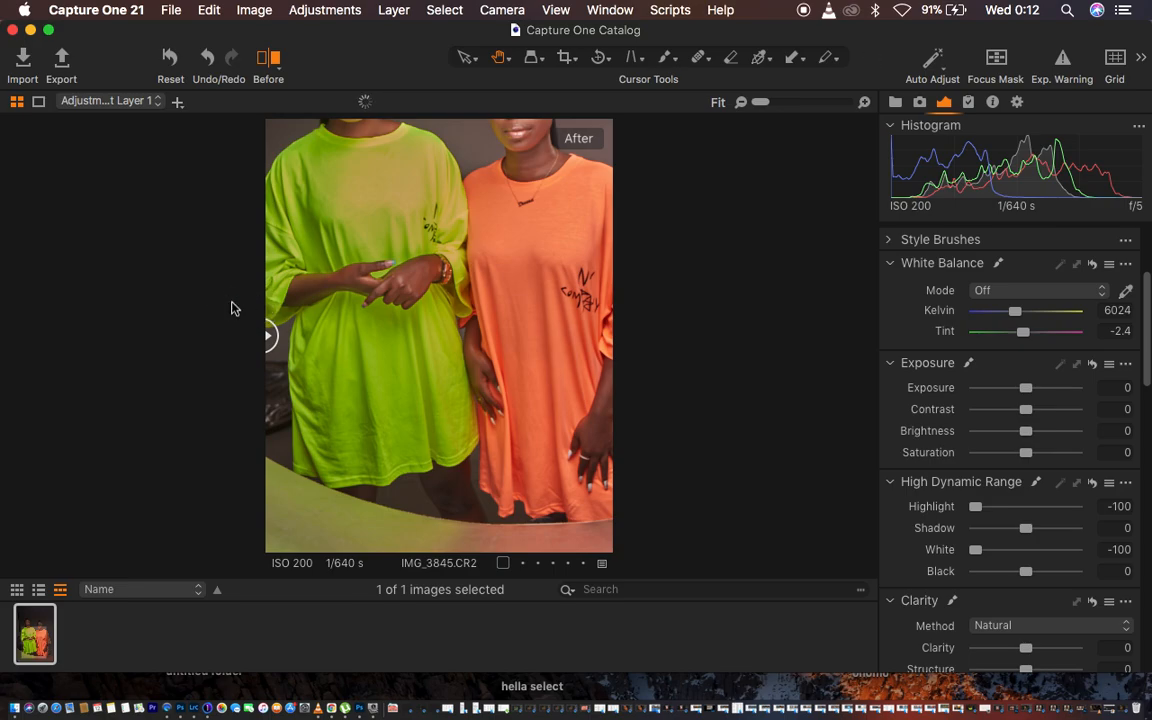
{"action": "left_click", "coordinate": [270, 62]}
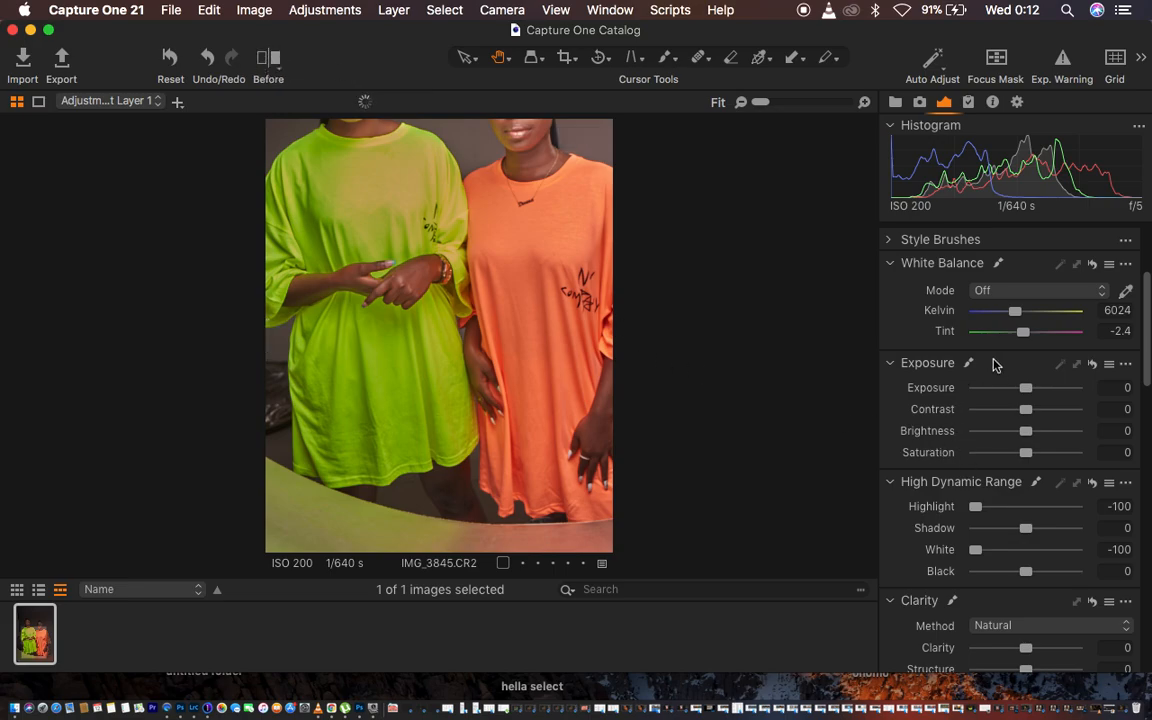
- Add a second filled adjustment layer on top of the first one
{"action": "scroll", "coordinate": [995, 365], "scroll_direction": "up", "scroll_amount": 4}
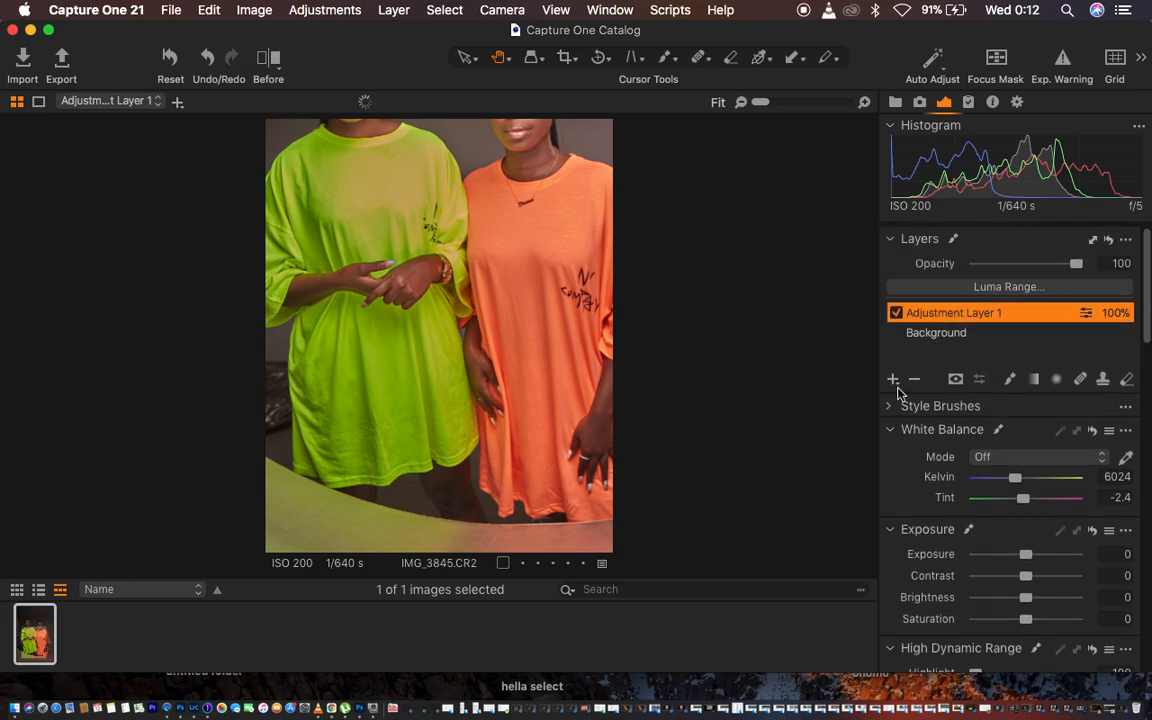
{"action": "left_click", "coordinate": [893, 381]}
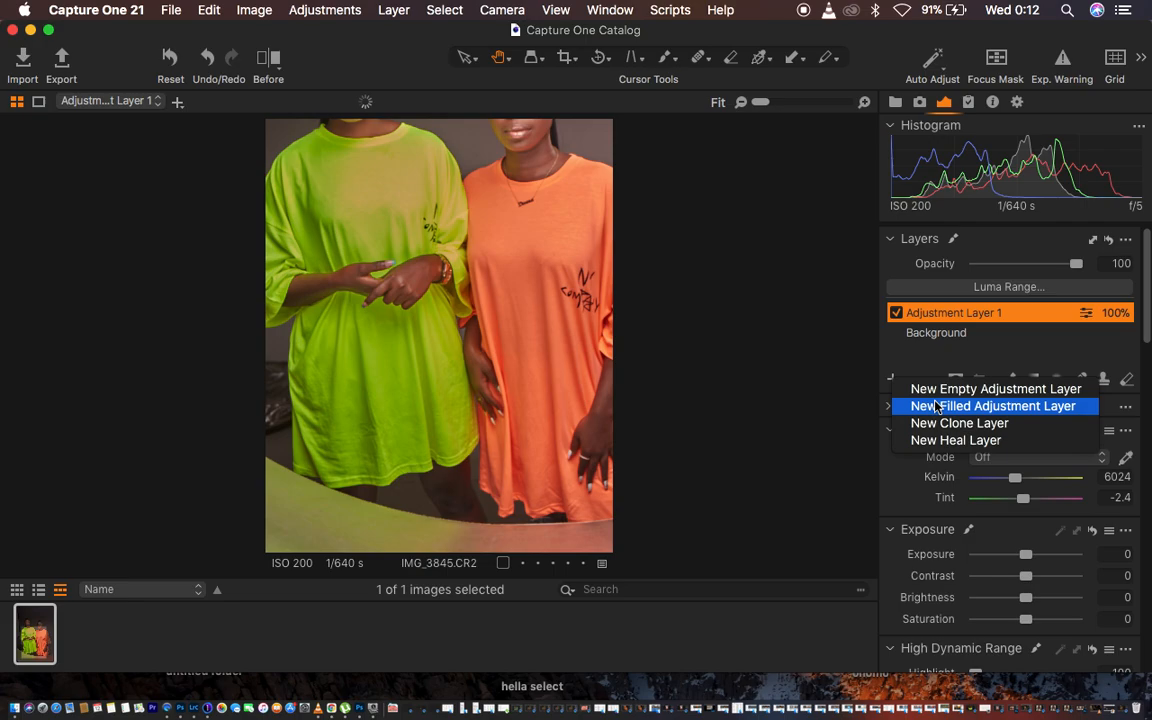
{"action": "left_click", "coordinate": [855, 363]}
{"action": "left_click", "coordinate": [893, 381]}
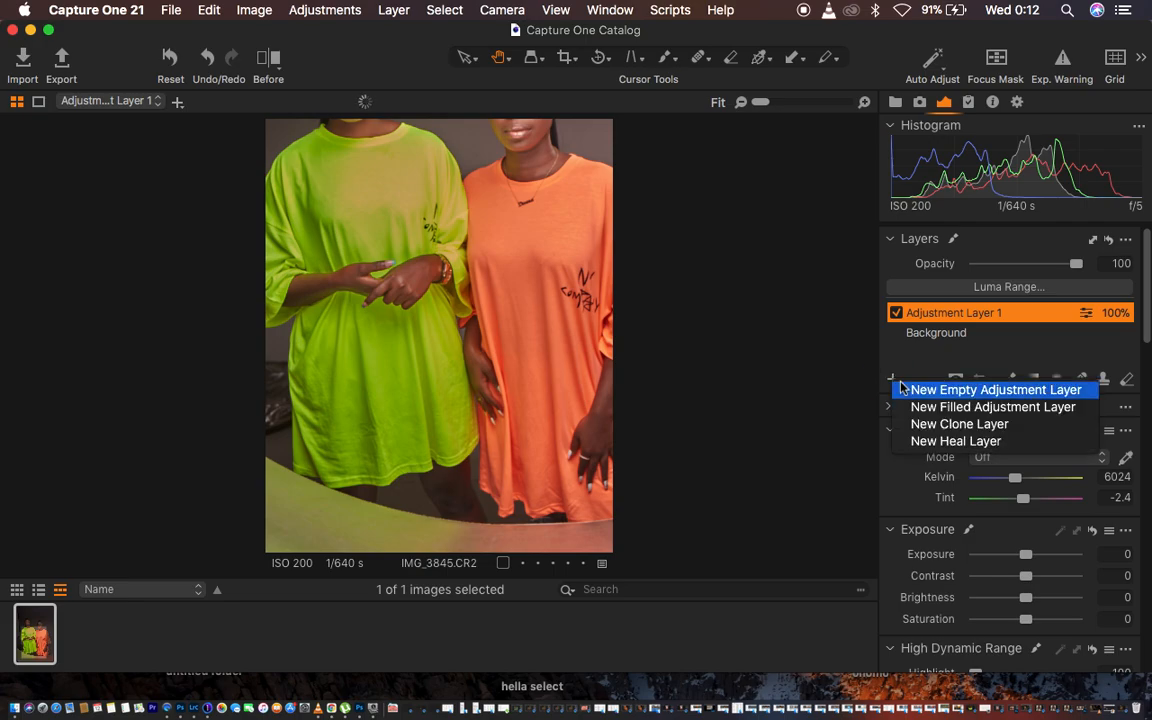
{"action": "left_click", "coordinate": [969, 414]}
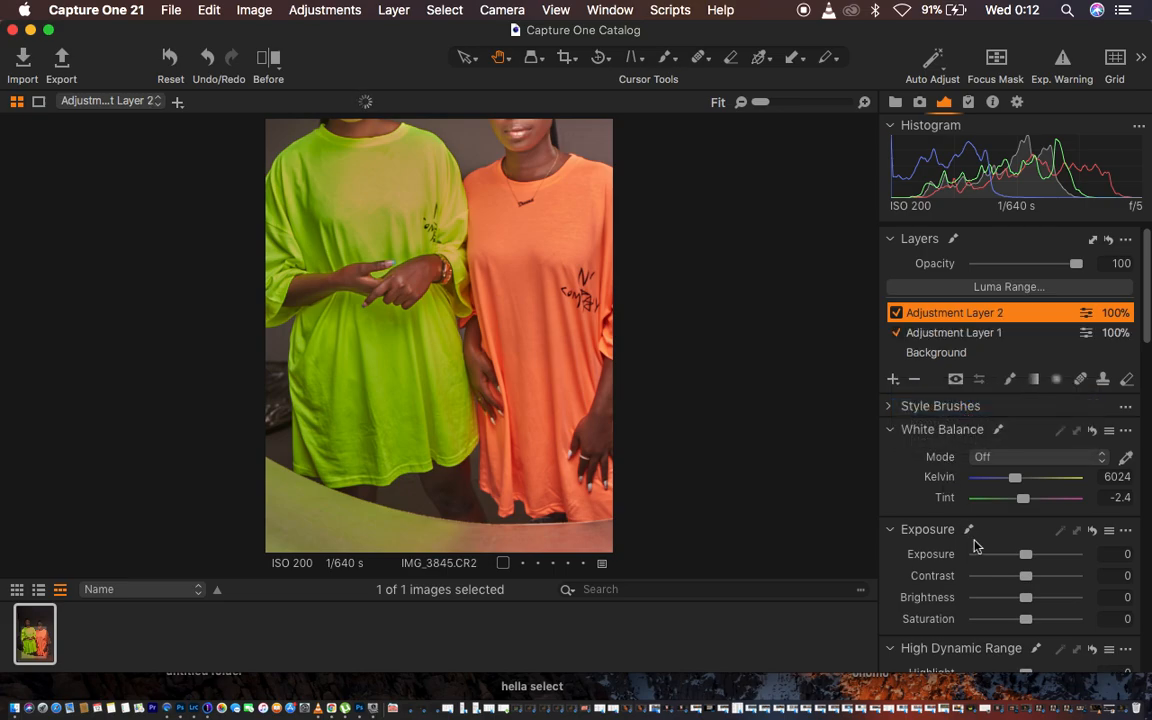
- Set the second adjustment layer's Highlight to -44 and White to -37 in High Dynamic Range
{"action": "scroll", "coordinate": [1002, 607], "scroll_direction": "down", "scroll_amount": 3}
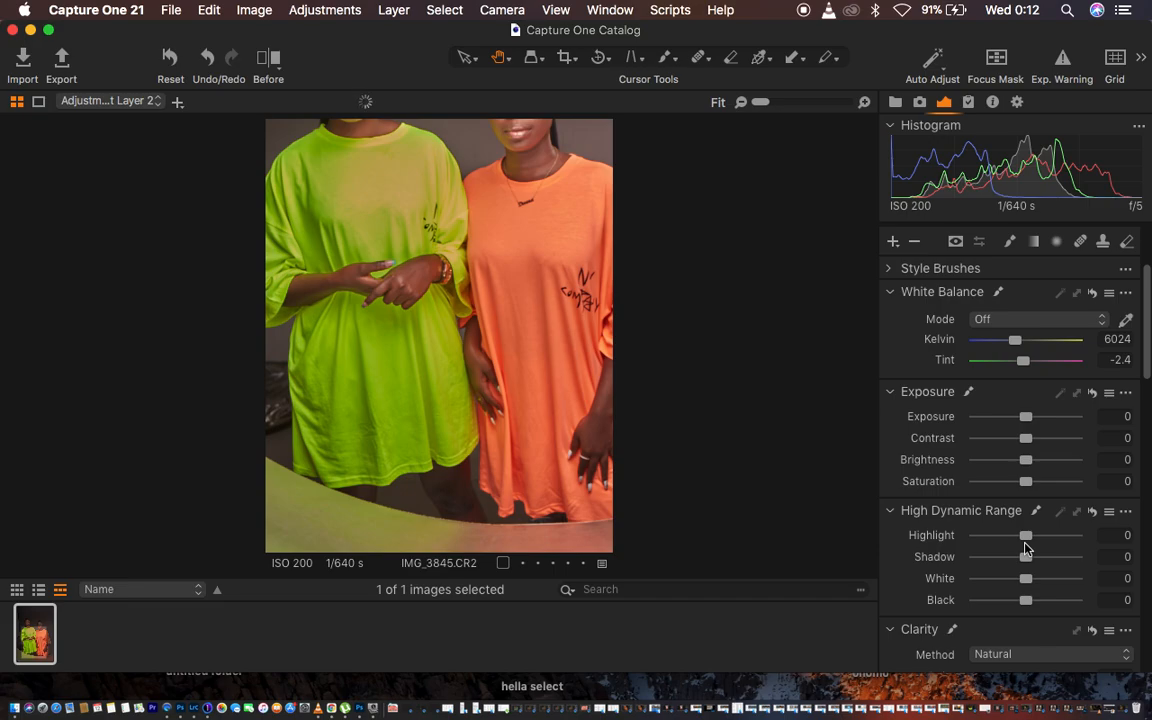
{"action": "left_click_drag", "start_coordinate": [1024, 541], "coordinate": [1007, 546]}
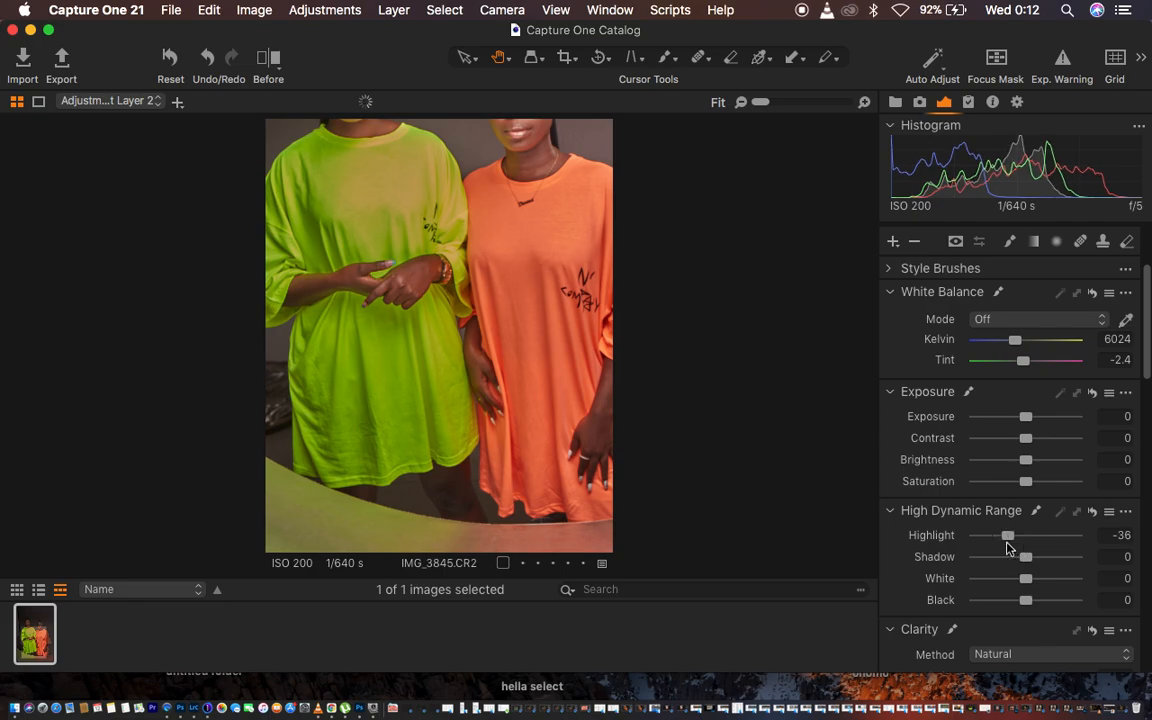
{"action": "left_click_drag", "start_coordinate": [1007, 545], "coordinate": [941, 541]}
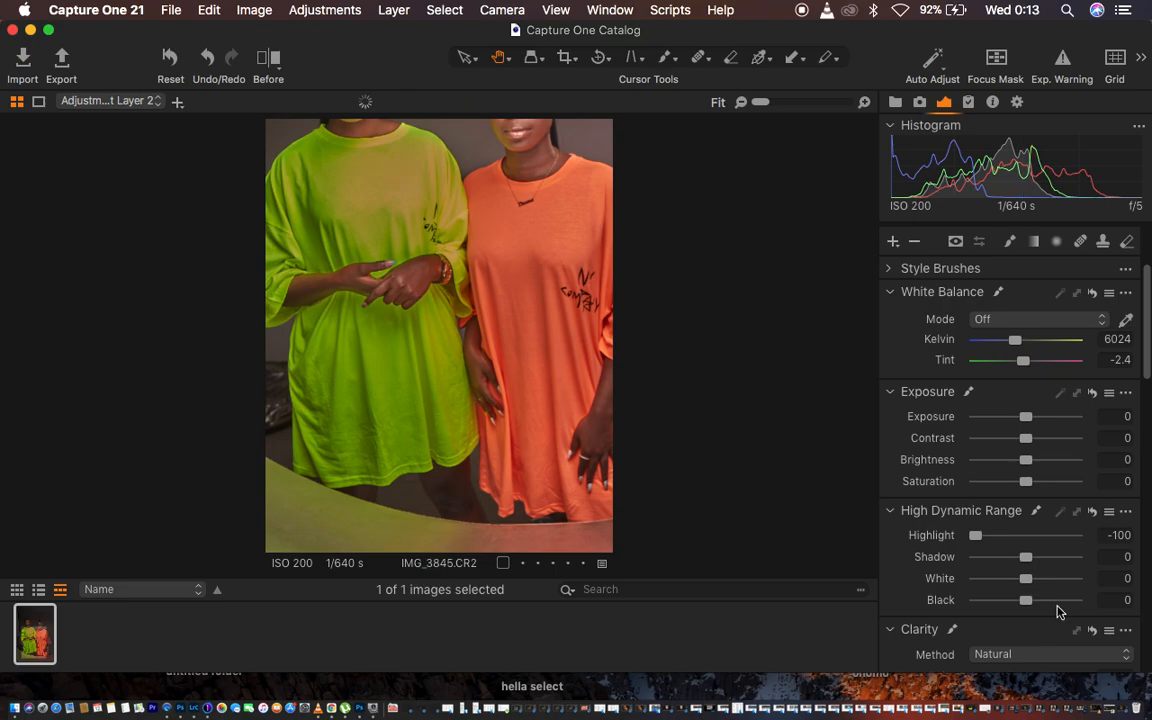
{"action": "left_click", "coordinate": [985, 540]}
{"action": "mouse_move", "coordinate": [985, 540]}
{"action": "left_mouse_down"}
{"action": "mouse_move", "coordinate": [1020, 540]}
{"action": "mouse_move", "coordinate": [1003, 536]}
{"action": "left_mouse_up"}
{"action": "left_click_drag", "start_coordinate": [1022, 580], "coordinate": [1009, 587]}
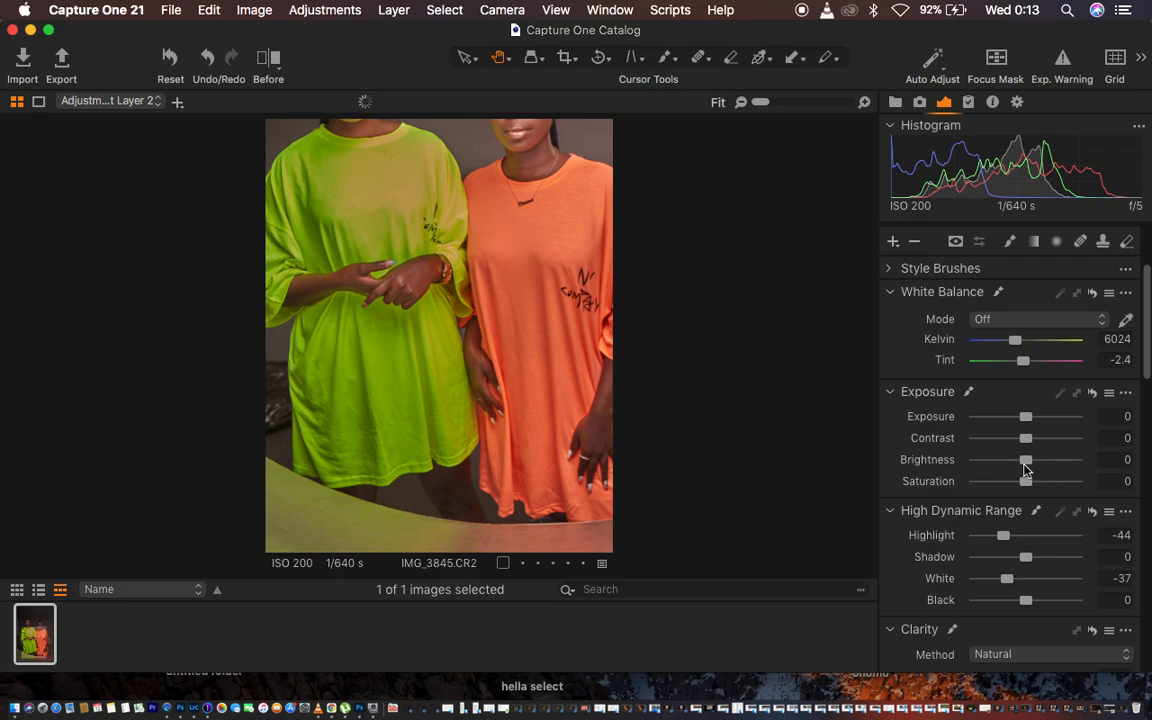
- Fine-tune the second adjustment layer's tones with Contrast 7, Shadow 28, Black -12 and Clarity 6
{"action": "left_click_drag", "start_coordinate": [1025, 438], "coordinate": [1033, 445]}
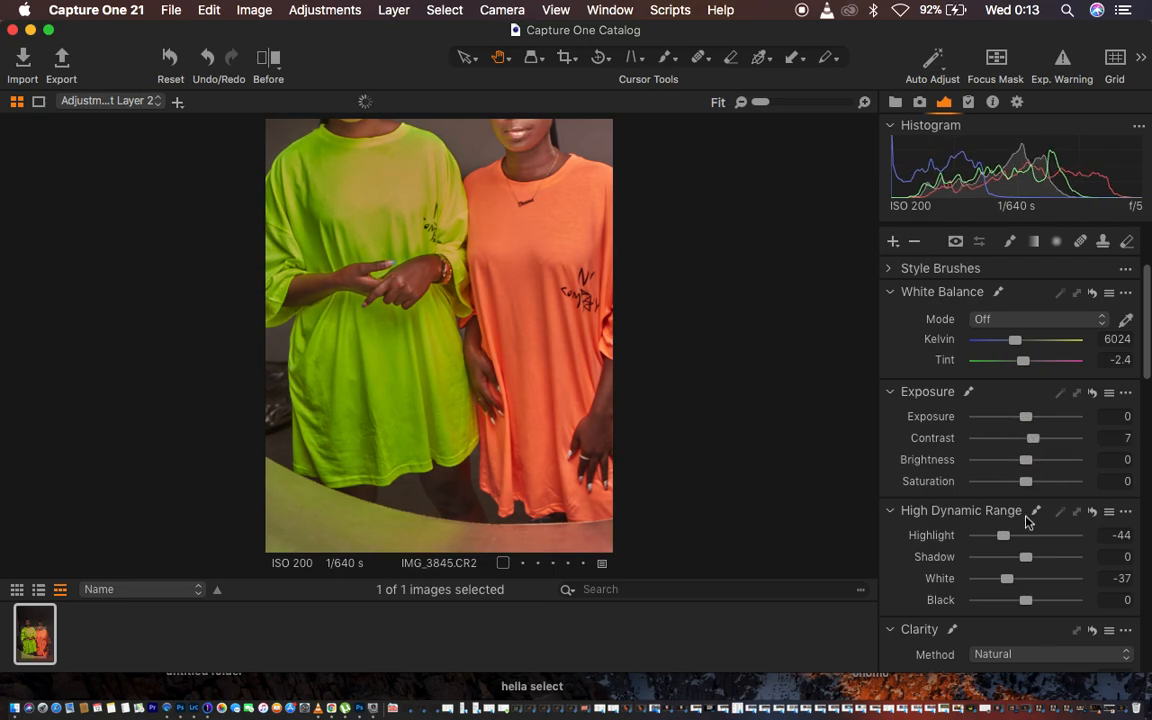
{"action": "mouse_move", "coordinate": [1030, 602]}
{"action": "left_mouse_down"}
{"action": "mouse_move", "coordinate": [1019, 604]}
{"action": "mouse_move", "coordinate": [1044, 565]}
{"action": "mouse_move", "coordinate": [1032, 600]}
{"action": "left_mouse_up"}
{"action": "scroll", "coordinate": [1043, 598], "scroll_direction": "down", "scroll_amount": 3}
{"action": "scroll", "coordinate": [1032, 600], "scroll_direction": "down", "scroll_amount": 3}
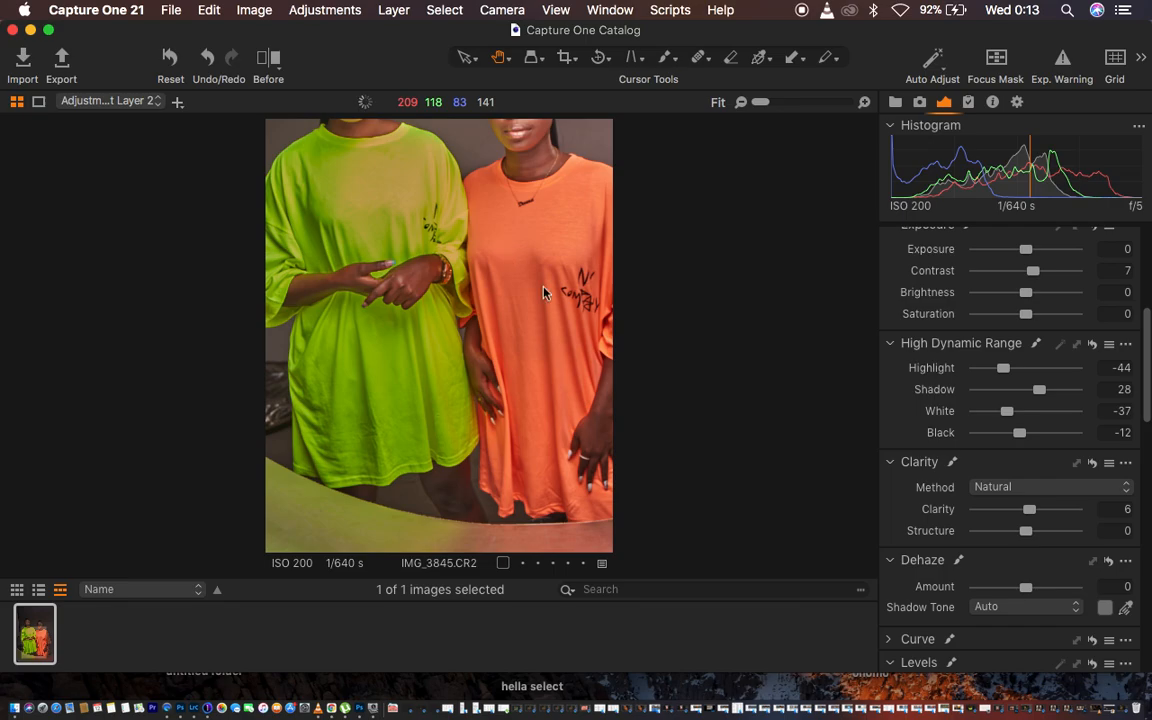
- Set the Dehaze amount to 100 on the second adjustment layer
{"action": "left_click", "coordinate": [1027, 589]}
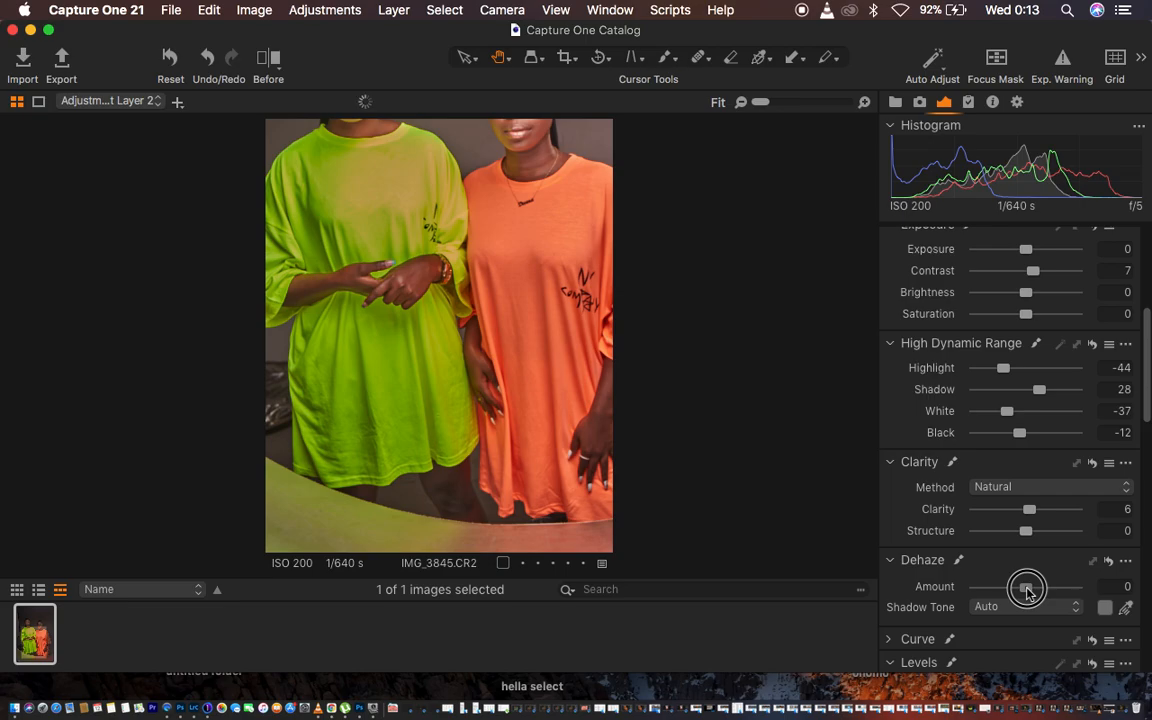
{"action": "left_click_drag", "start_coordinate": [1027, 589], "coordinate": [1100, 603]}
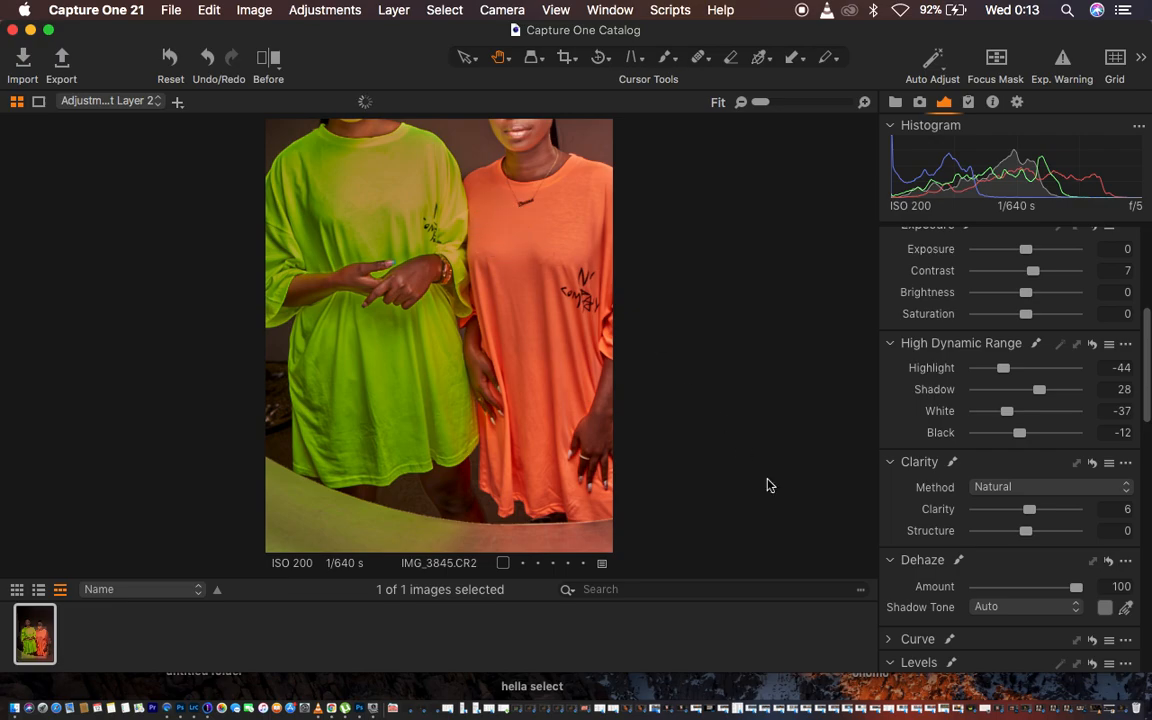
- Try a Dehaze amount of -100 on the second adjustment layer, reset it, and set it to -8
{"action": "left_click_drag", "start_coordinate": [1076, 596], "coordinate": [946, 589]}
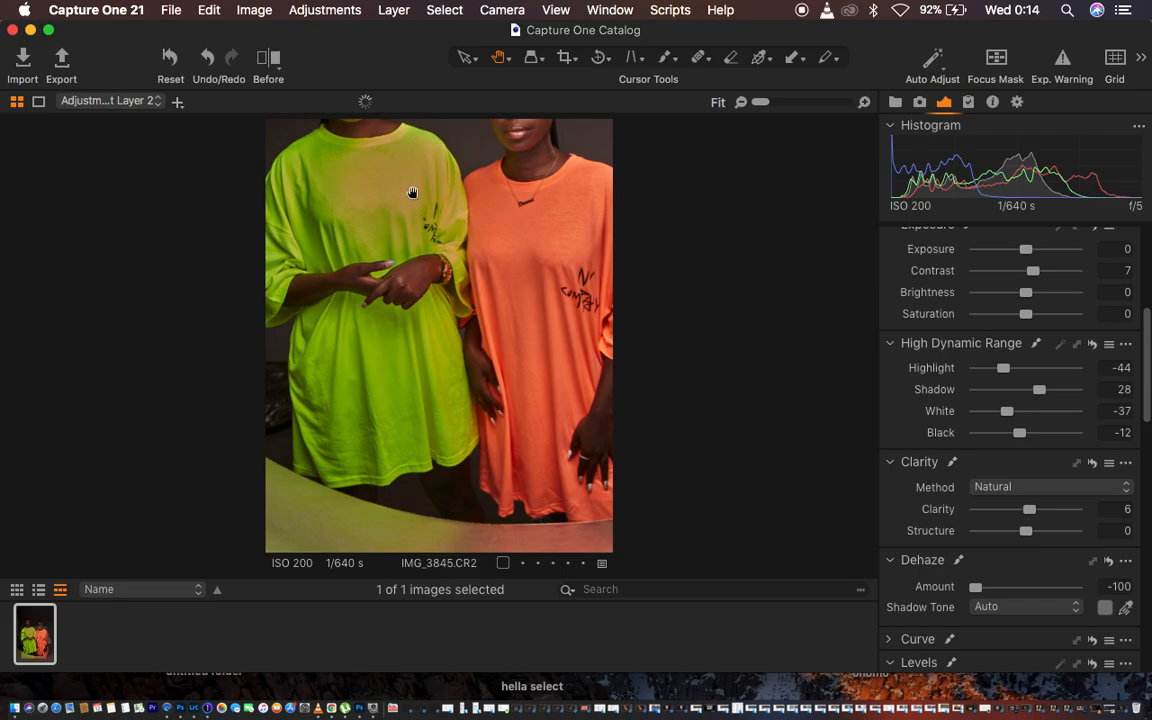
{"action": "double_click", "coordinate": [977, 590]}
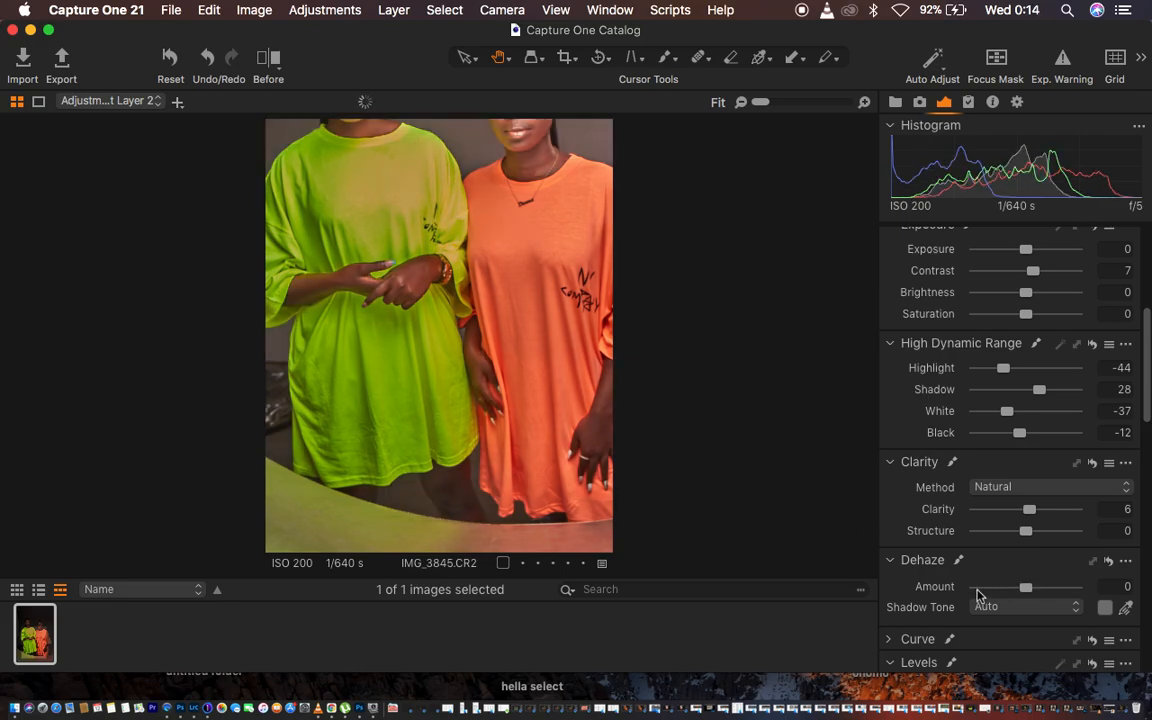
{"action": "left_click_drag", "start_coordinate": [1026, 588], "coordinate": [1024, 591]}
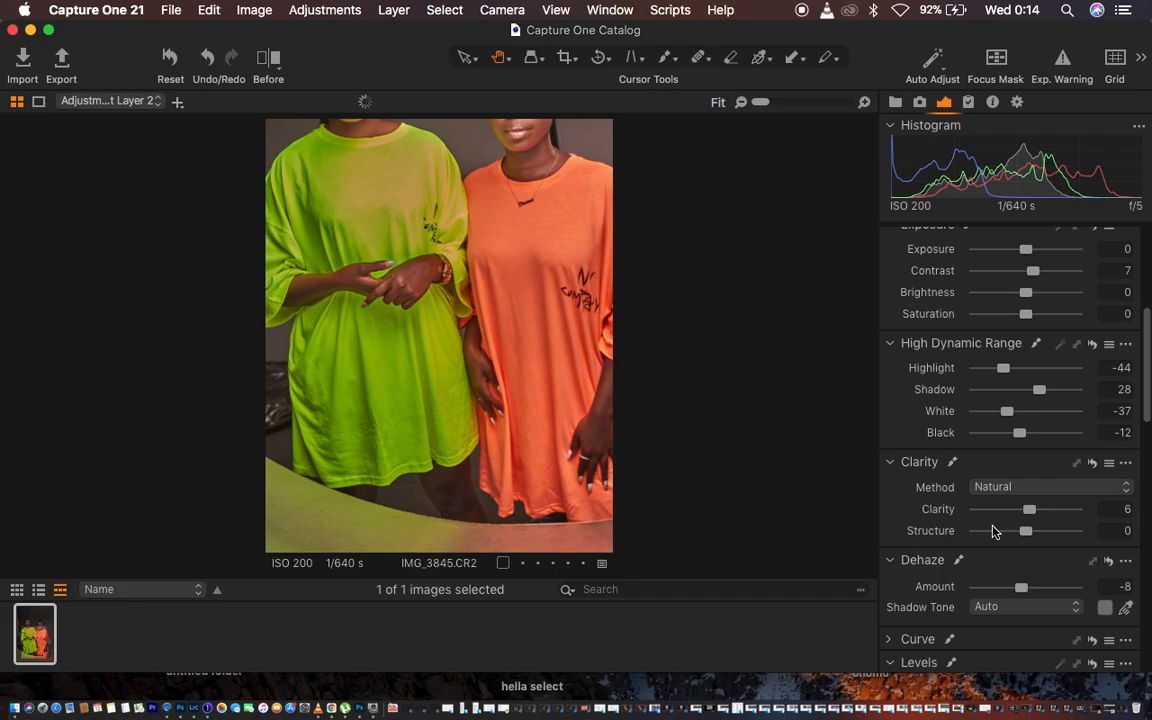
- Compare the edited portrait with the original in the split before/after view, sweeping the divider across to the fully edited image
{"action": "left_click", "coordinate": [263, 65]}
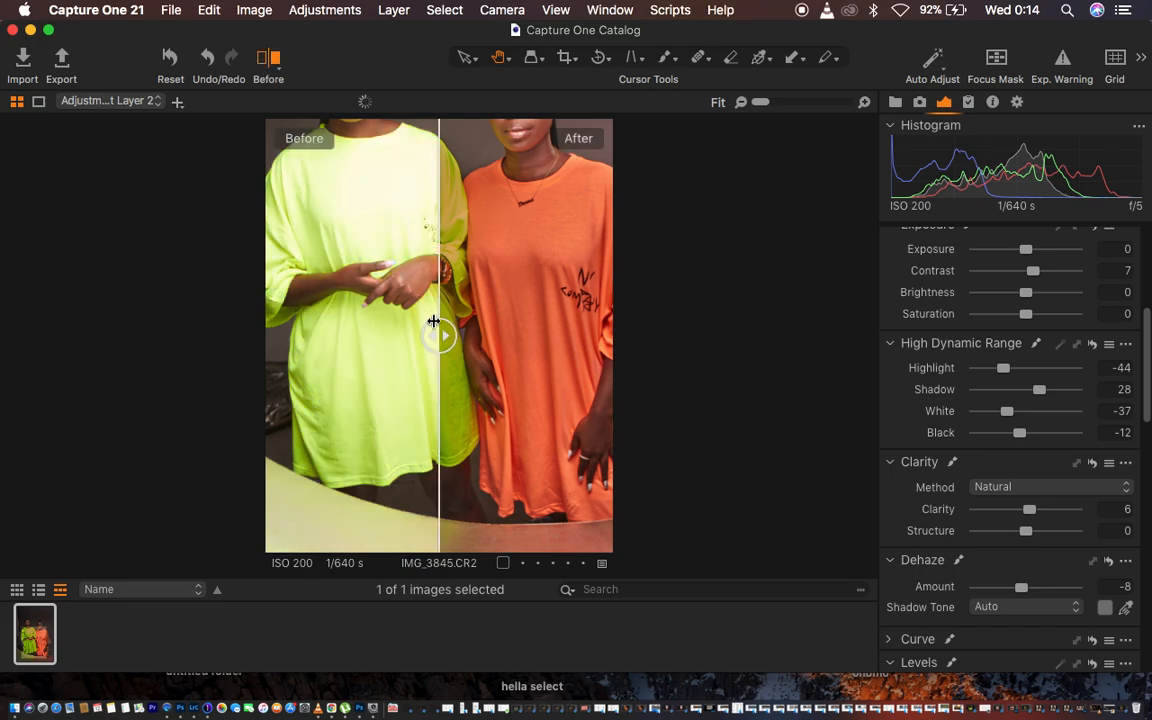
{"action": "left_click_drag", "start_coordinate": [414, 332], "coordinate": [252, 278]}
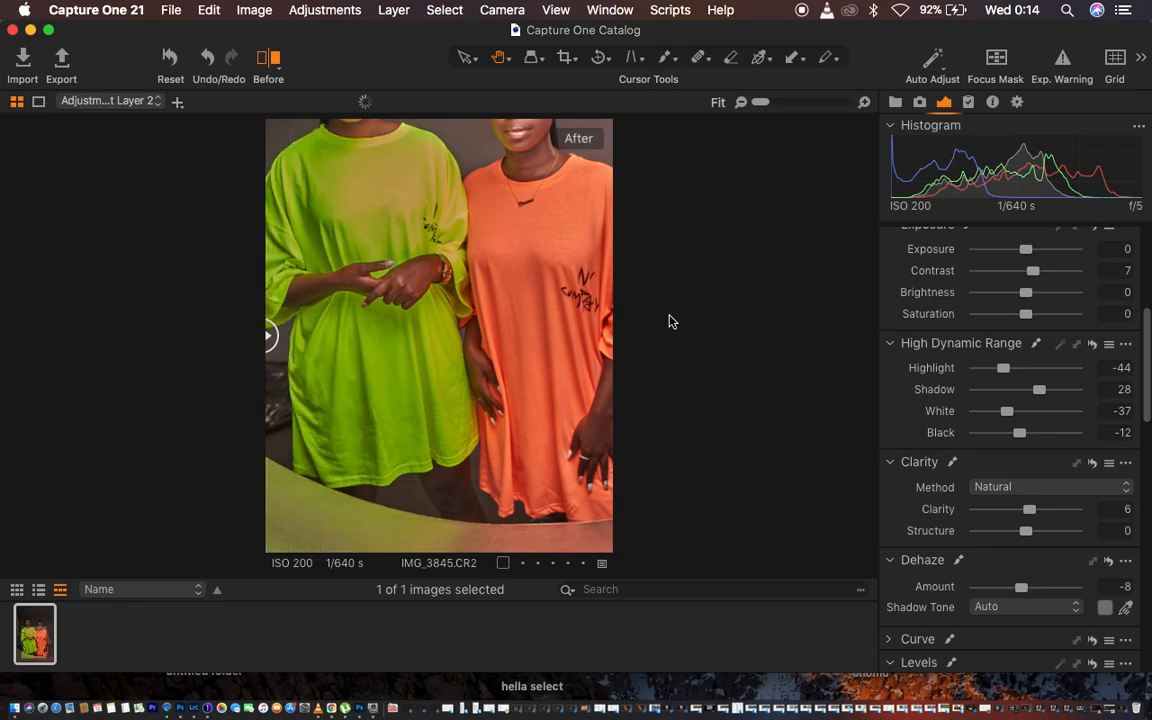
{"action": "scroll", "coordinate": [977, 417], "scroll_direction": "up", "scroll_amount": 5}
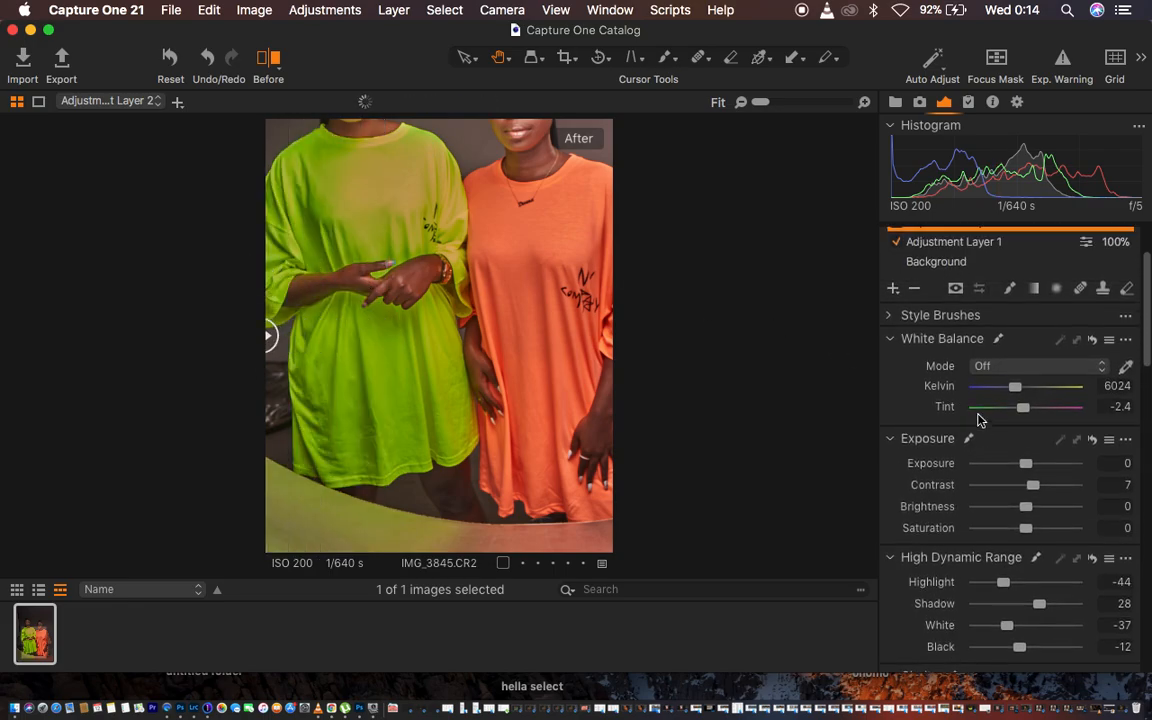
{"action": "scroll", "coordinate": [978, 420], "scroll_direction": "up", "scroll_amount": 2}
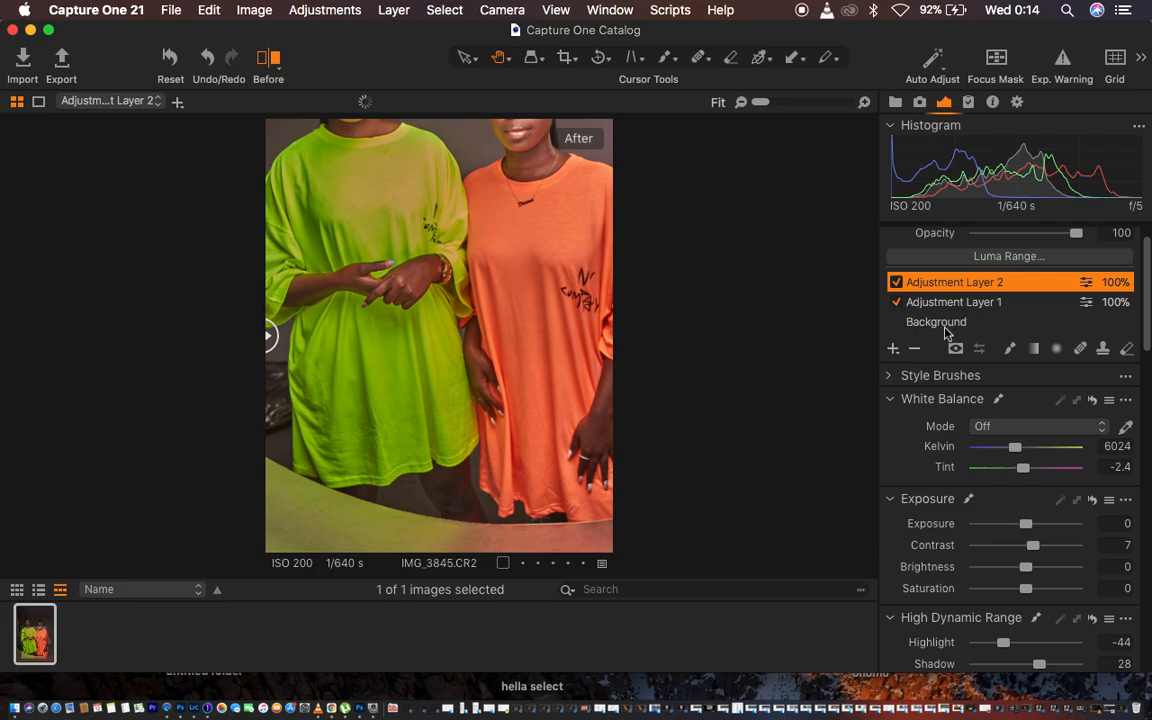
{"action": "left_click", "coordinate": [268, 57]}
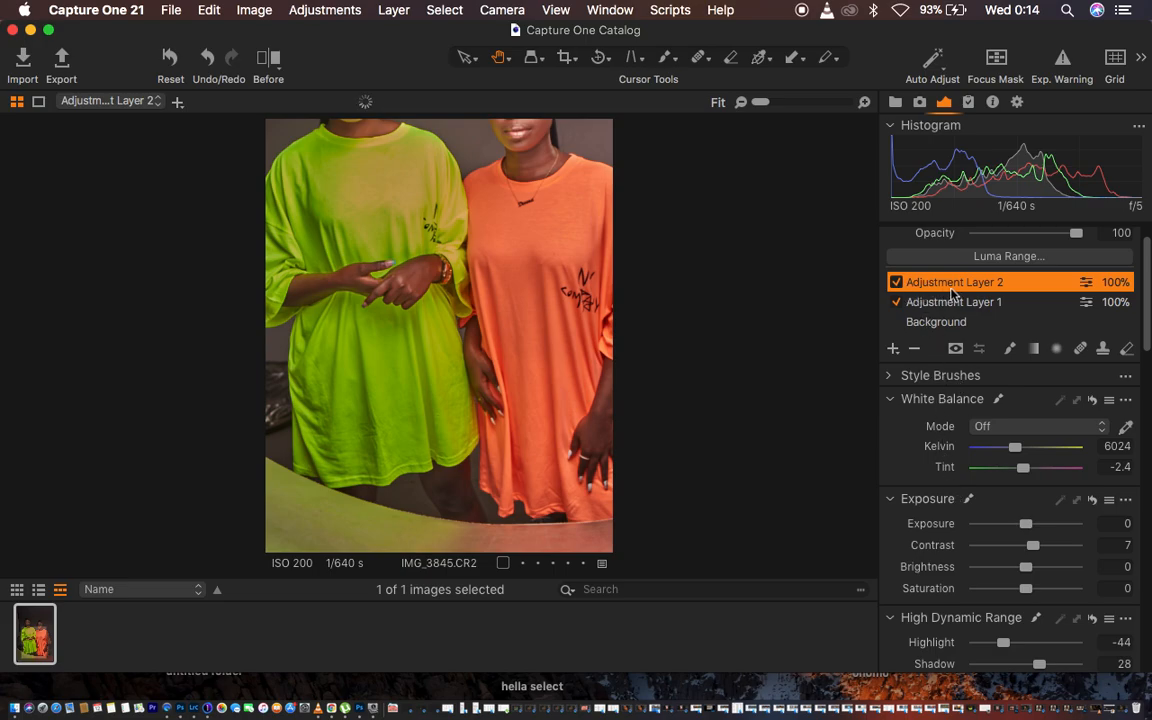
- Sample the skin on the forearm of the person in green as the Color Editor's Skin Tone reference
{"action": "scroll", "coordinate": [1025, 567], "scroll_direction": "down", "scroll_amount": 5}
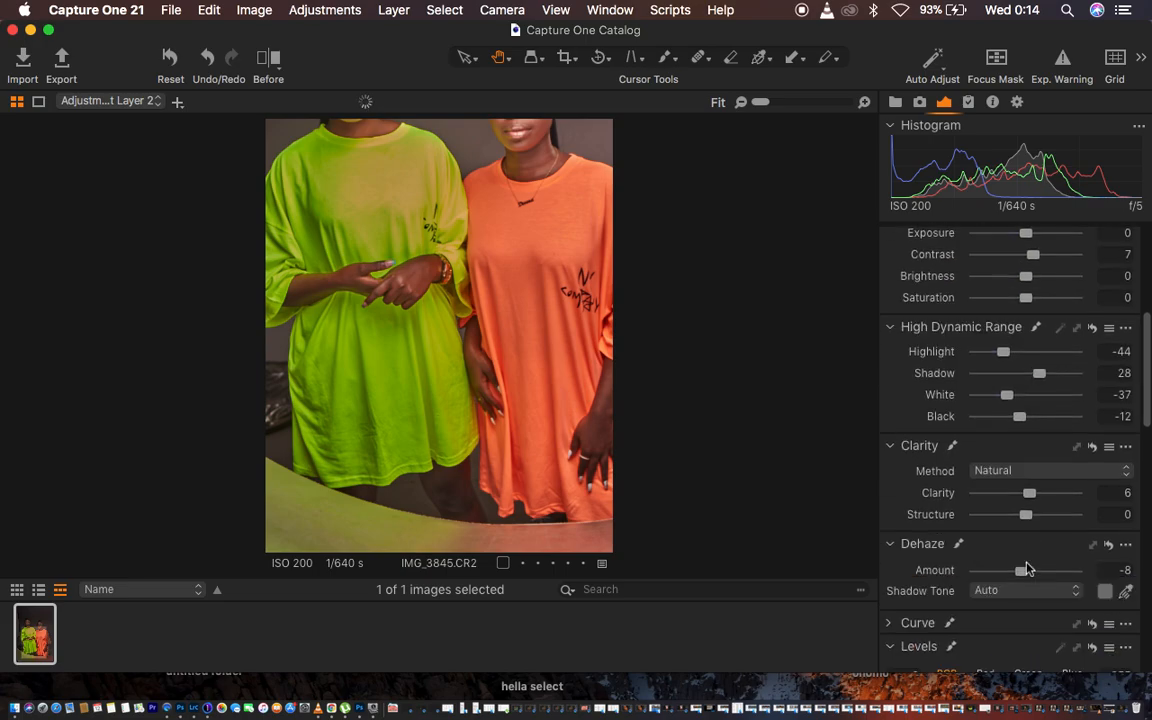
{"action": "scroll", "coordinate": [1027, 568], "scroll_direction": "down", "scroll_amount": 8}
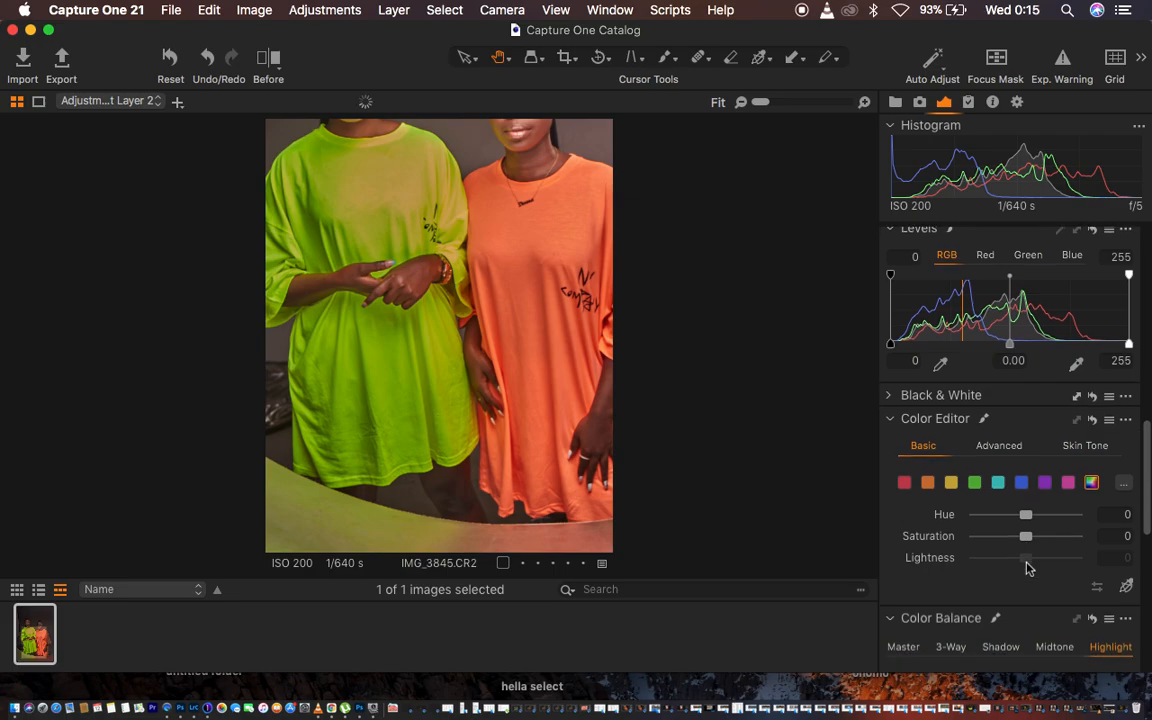
{"action": "left_click", "coordinate": [1085, 446]}
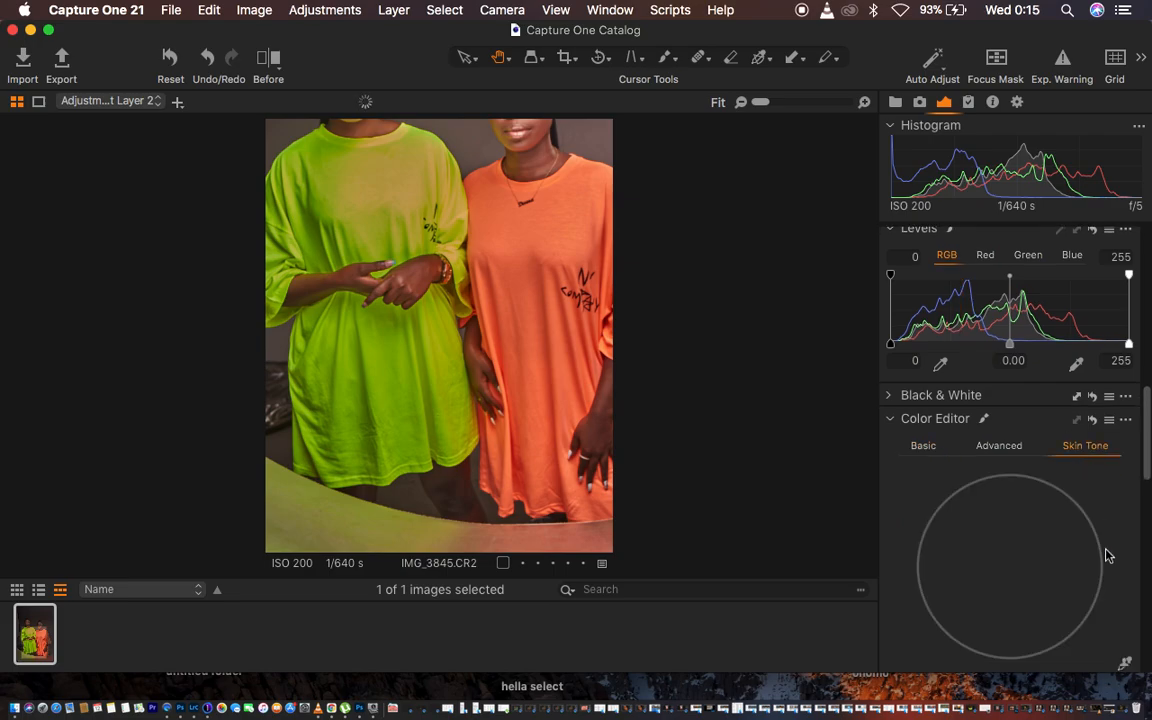
{"action": "scroll", "coordinate": [1106, 596], "scroll_direction": "down", "scroll_amount": 2}
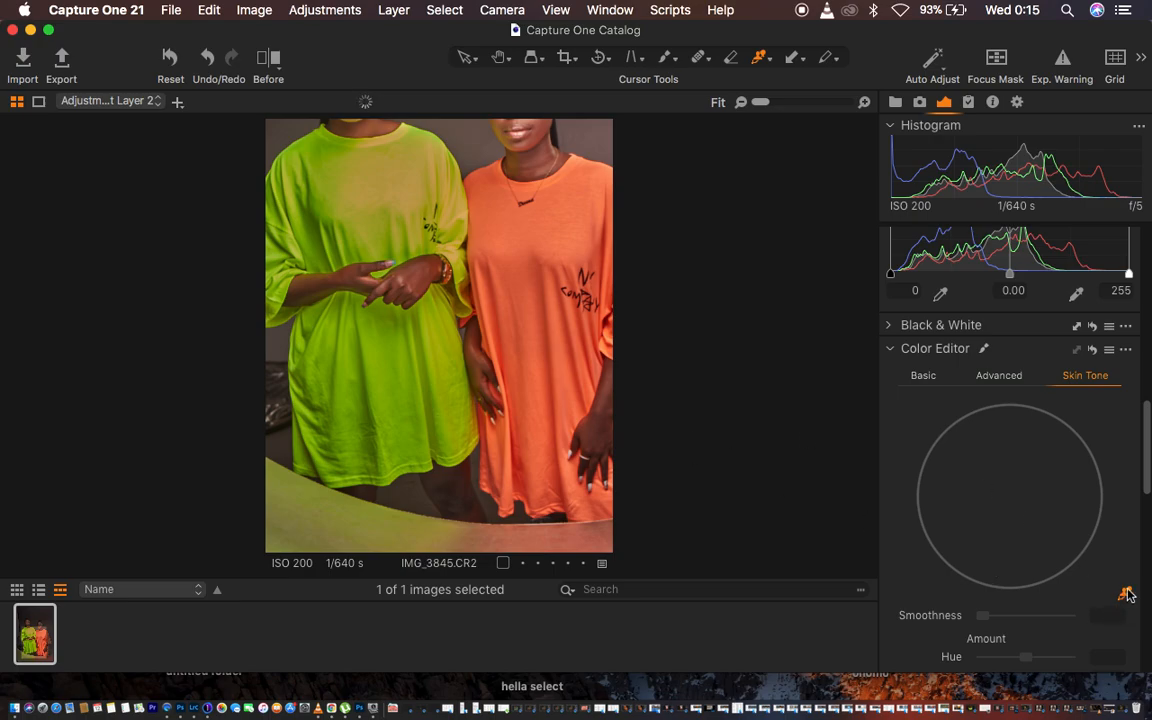
{"action": "left_click", "coordinate": [1125, 594]}
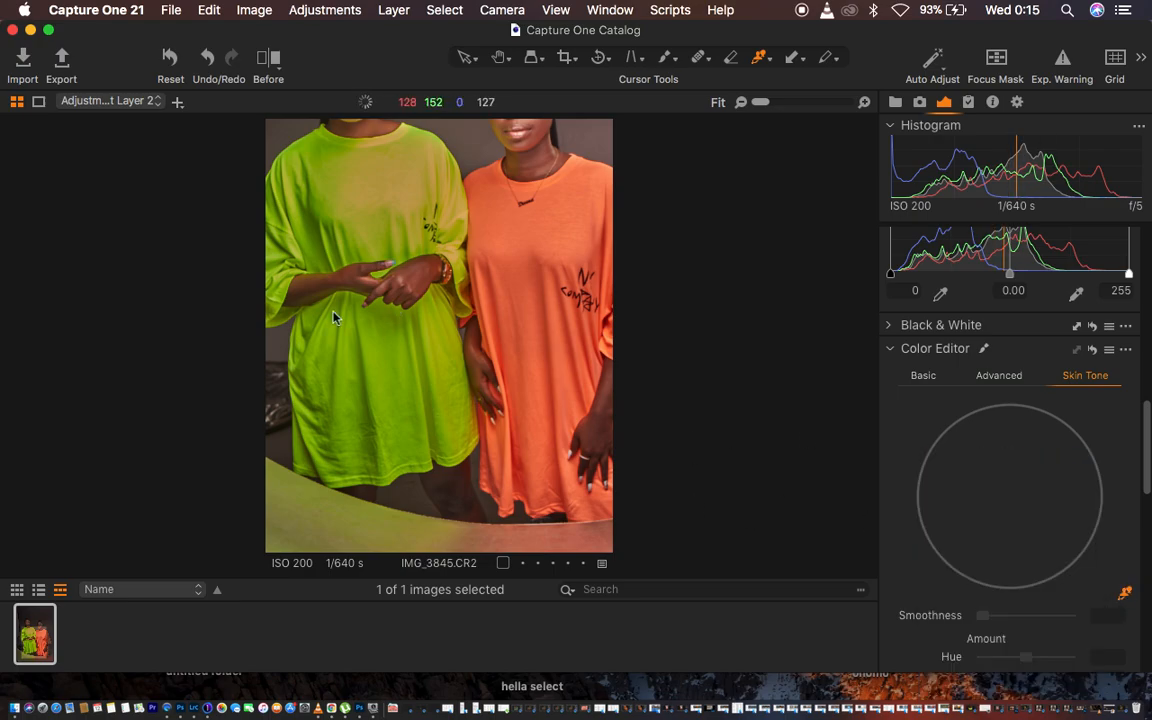
{"action": "scroll", "coordinate": [334, 317], "scroll_direction": "up", "scroll_amount": 3}
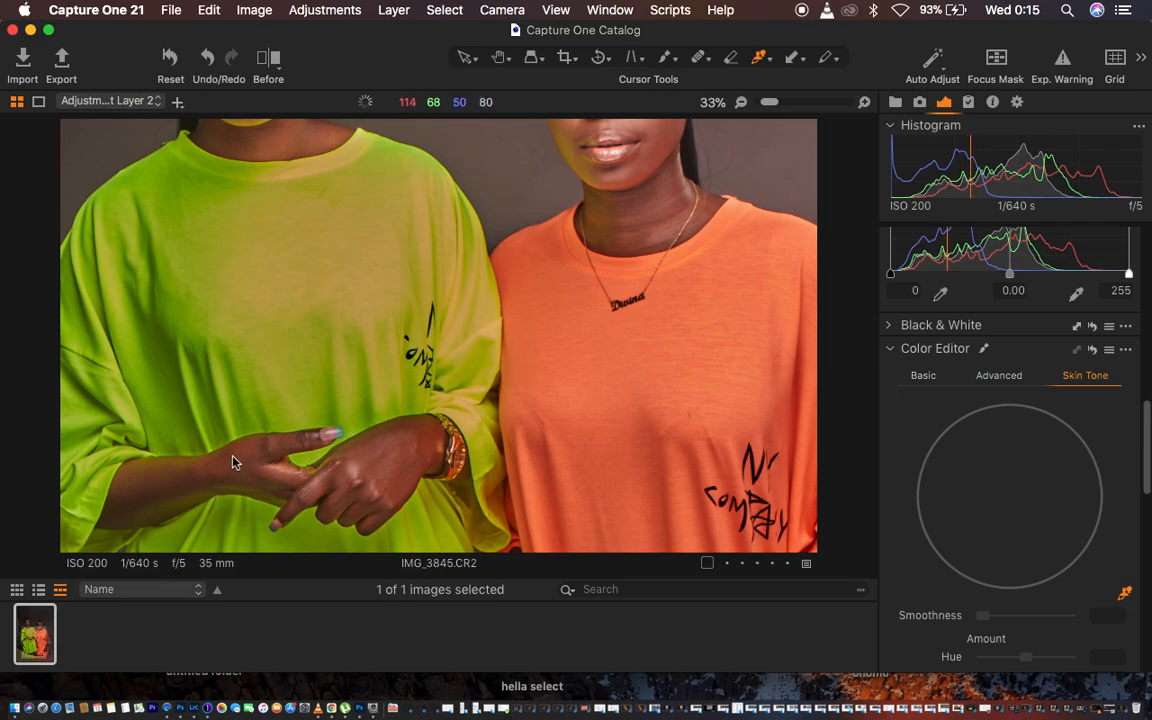
{"action": "left_click", "coordinate": [232, 460]}
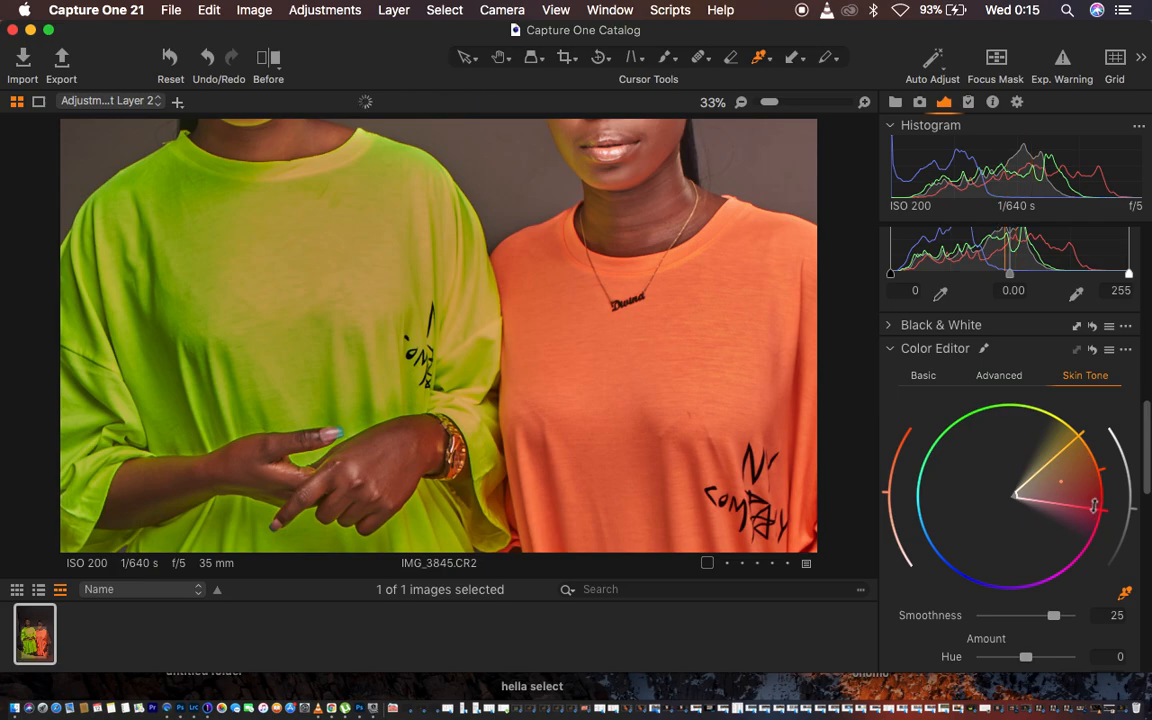
- Shift the sampled skin tone range towards yellow-orange and set Uniformity Hue to 43.2 and Saturation to 15.6
{"action": "left_click_drag", "start_coordinate": [1106, 512], "coordinate": [1071, 420]}
{"action": "mouse_move", "coordinate": [1106, 471]}
{"action": "left_mouse_down"}
{"action": "mouse_move", "coordinate": [1100, 453]}
{"action": "mouse_move", "coordinate": [1059, 478]}
{"action": "mouse_move", "coordinate": [1054, 465]}
{"action": "mouse_move", "coordinate": [1101, 463]}
{"action": "mouse_move", "coordinate": [1097, 451]}
{"action": "left_mouse_up"}
{"action": "scroll", "coordinate": [1011, 621], "scroll_direction": "down", "scroll_amount": 3}
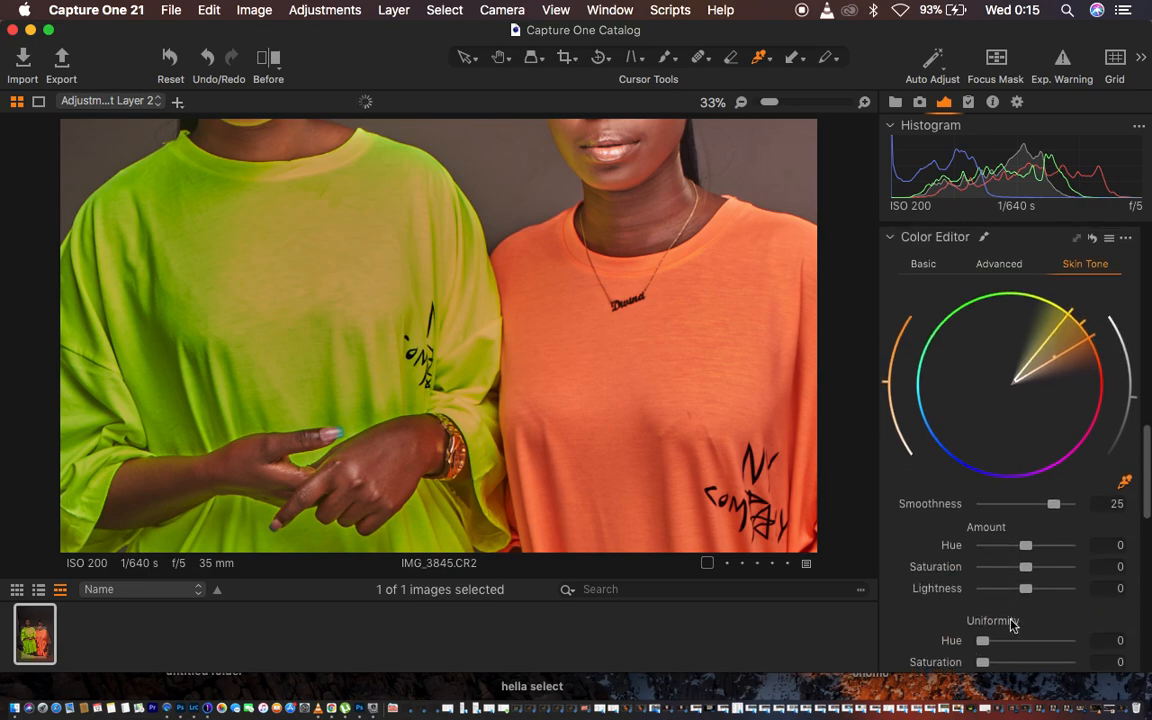
{"action": "mouse_move", "coordinate": [1005, 642]}
{"action": "left_mouse_down"}
{"action": "mouse_move", "coordinate": [1027, 641]}
{"action": "mouse_move", "coordinate": [980, 663]}
{"action": "mouse_move", "coordinate": [996, 663]}
{"action": "left_mouse_up"}
- Narrow the skin tone range by moving its yellow boundary in towards orange on the color wheel
{"action": "scroll", "coordinate": [782, 527], "scroll_direction": "down", "scroll_amount": 2}
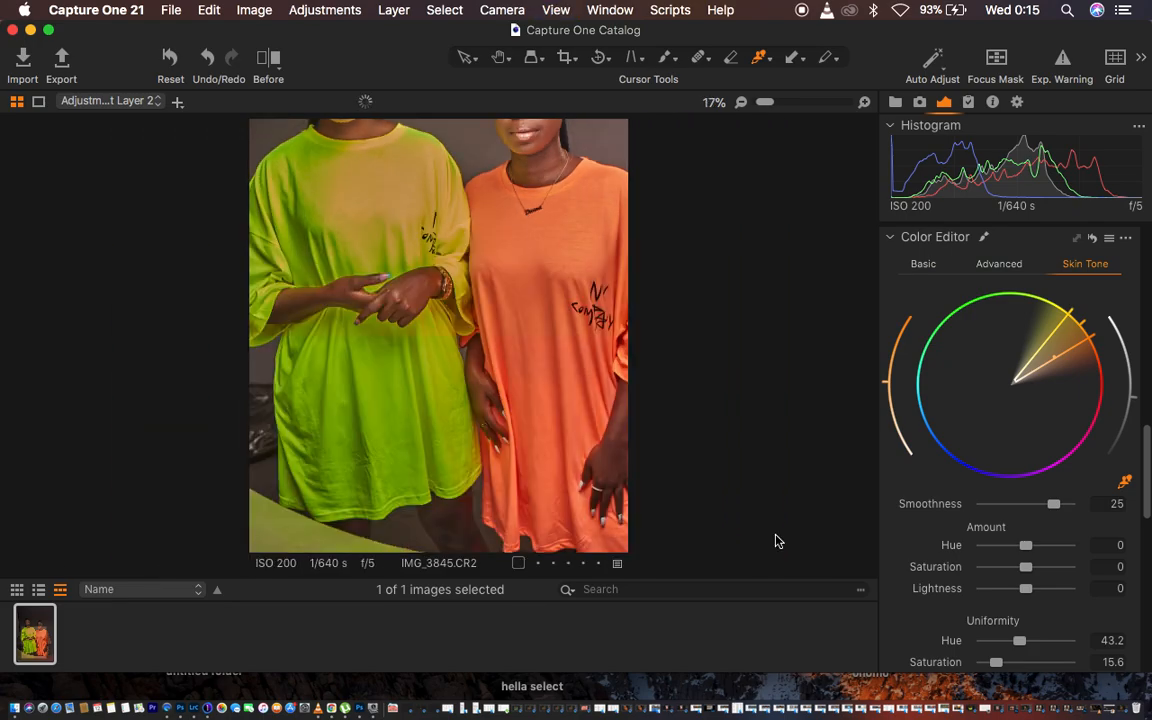
{"action": "scroll", "coordinate": [778, 541], "scroll_direction": "down", "scroll_amount": 1}
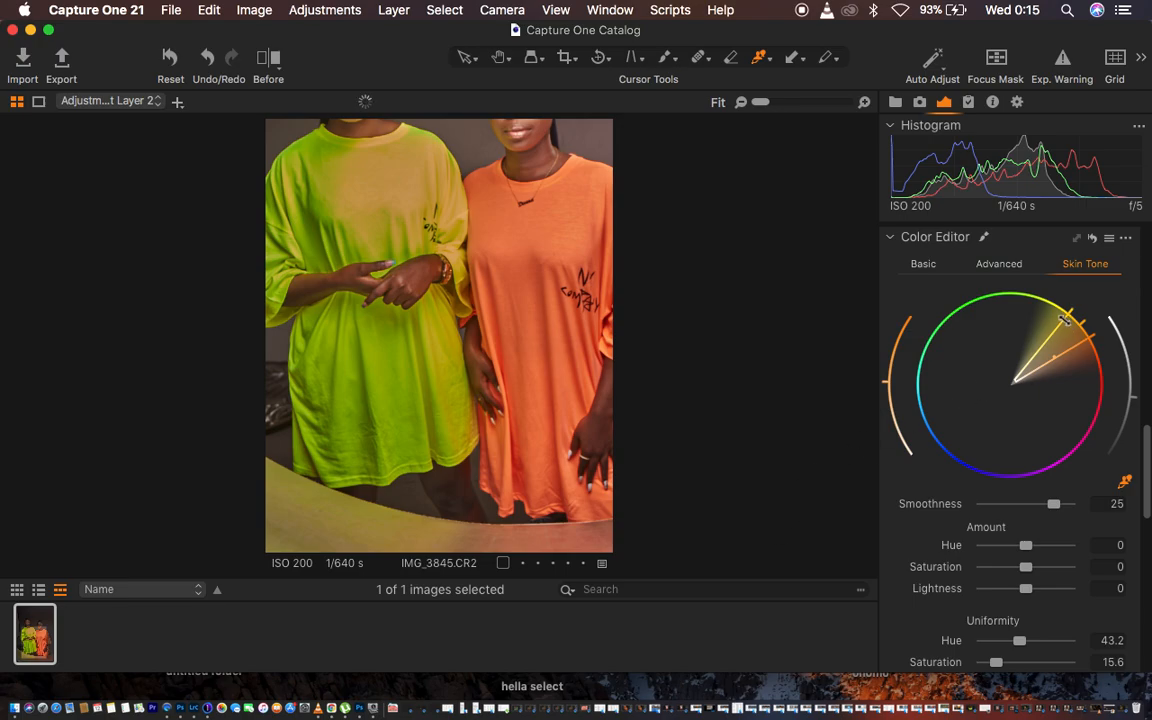
{"action": "left_click", "coordinate": [1069, 313]}
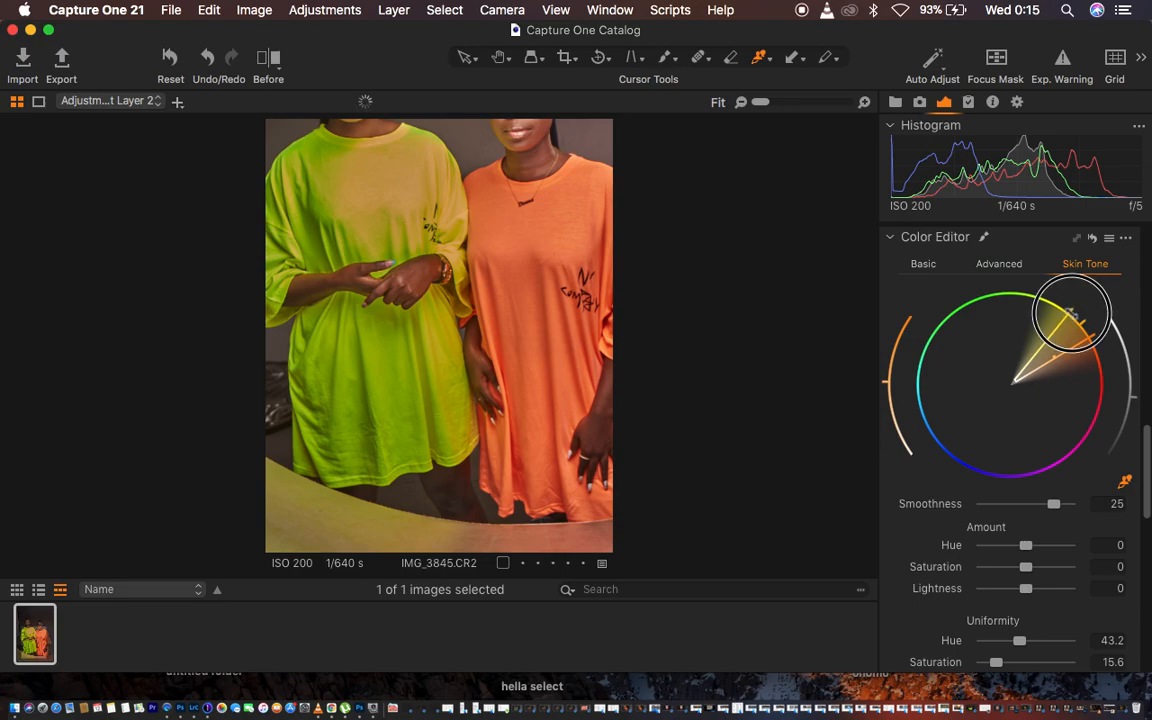
{"action": "left_click_drag", "start_coordinate": [1072, 314], "coordinate": [1084, 322]}
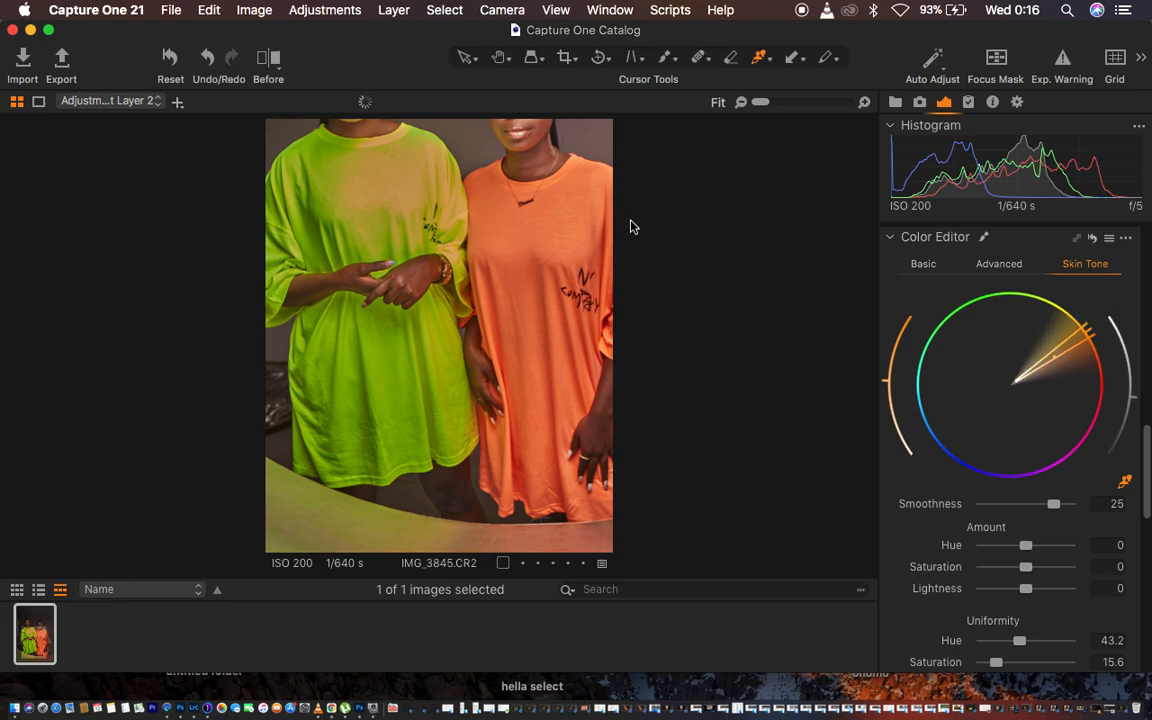
- Check the skin tone correction against the original image with the before/after split, then return to the normal view
{"action": "left_click", "coordinate": [268, 58]}
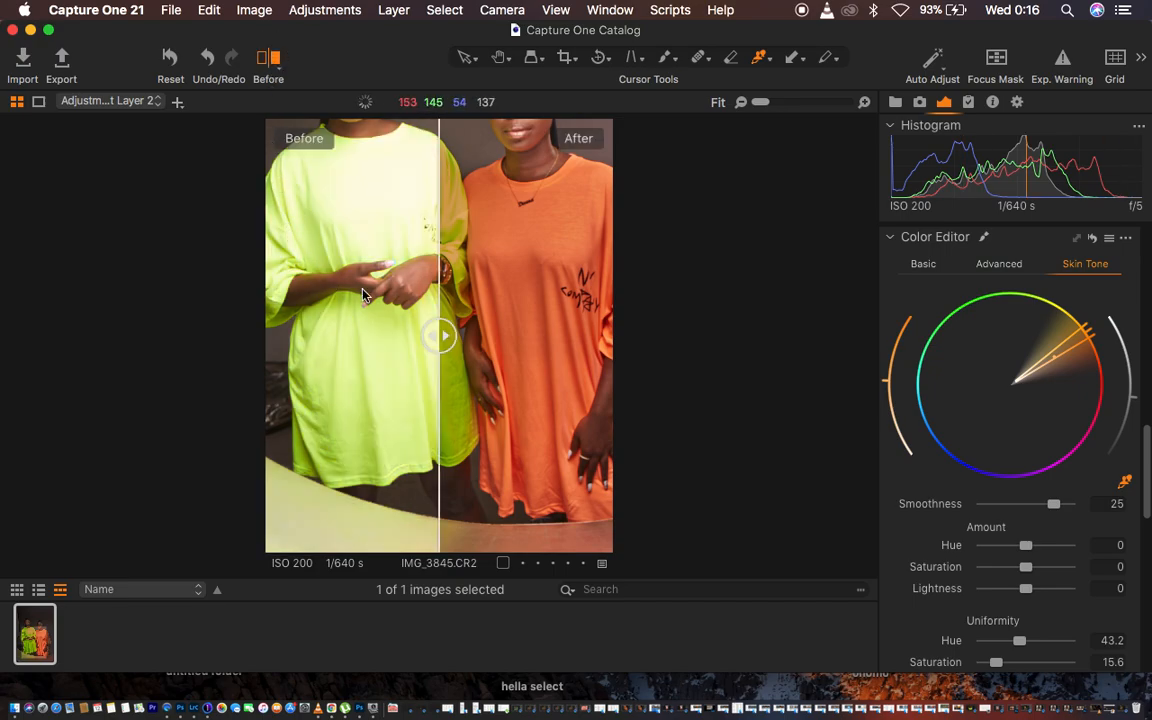
{"action": "left_click_drag", "start_coordinate": [437, 322], "coordinate": [233, 256]}
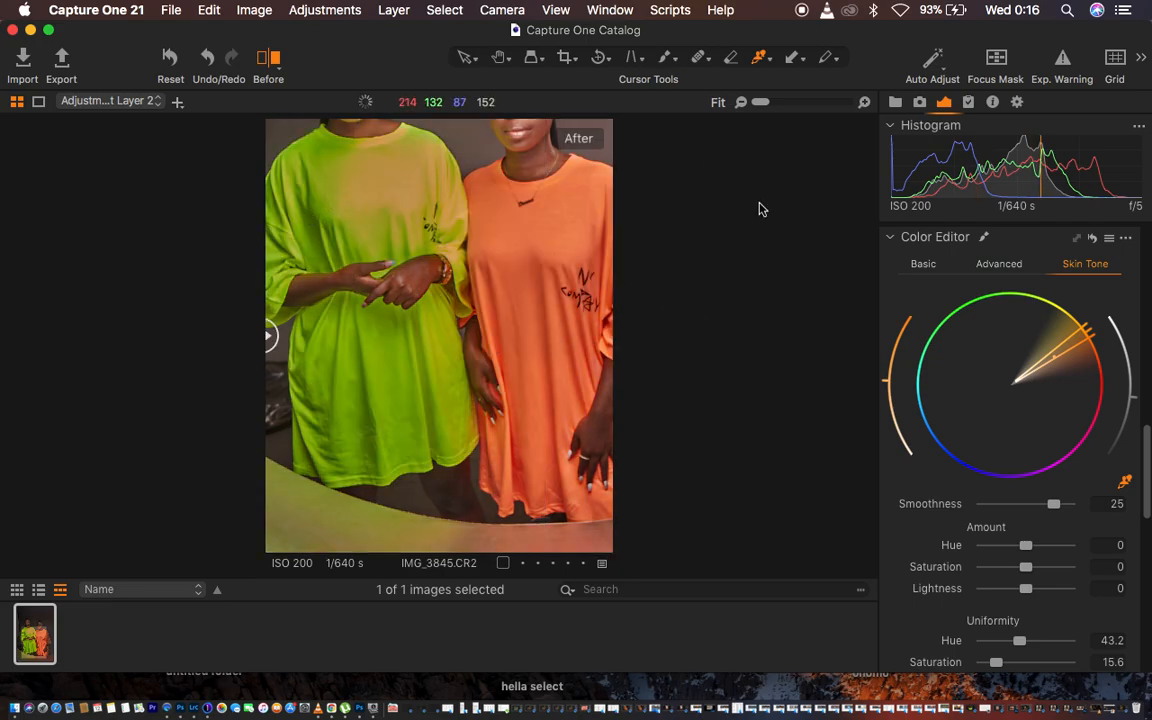
{"action": "left_click", "coordinate": [268, 60]}
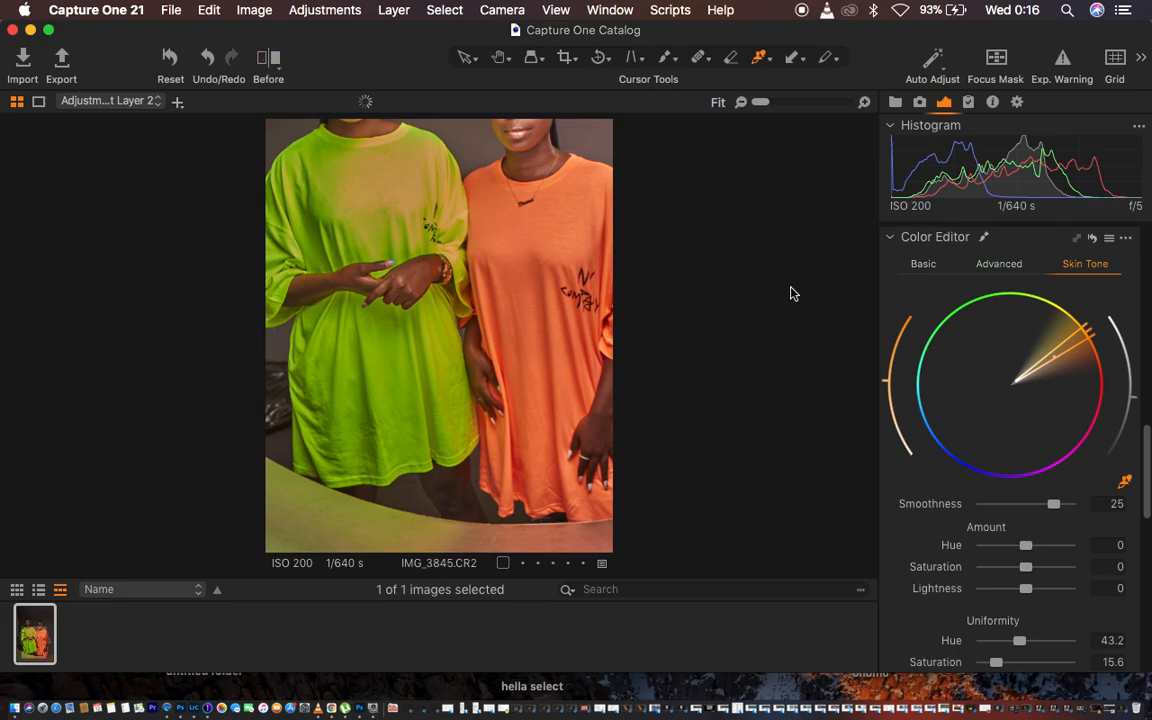
- Review the second adjustment layer's White Balance, Exposure and High Dynamic Range settings along with the layer stack
{"action": "scroll", "coordinate": [969, 362], "scroll_direction": "up", "scroll_amount": 5}
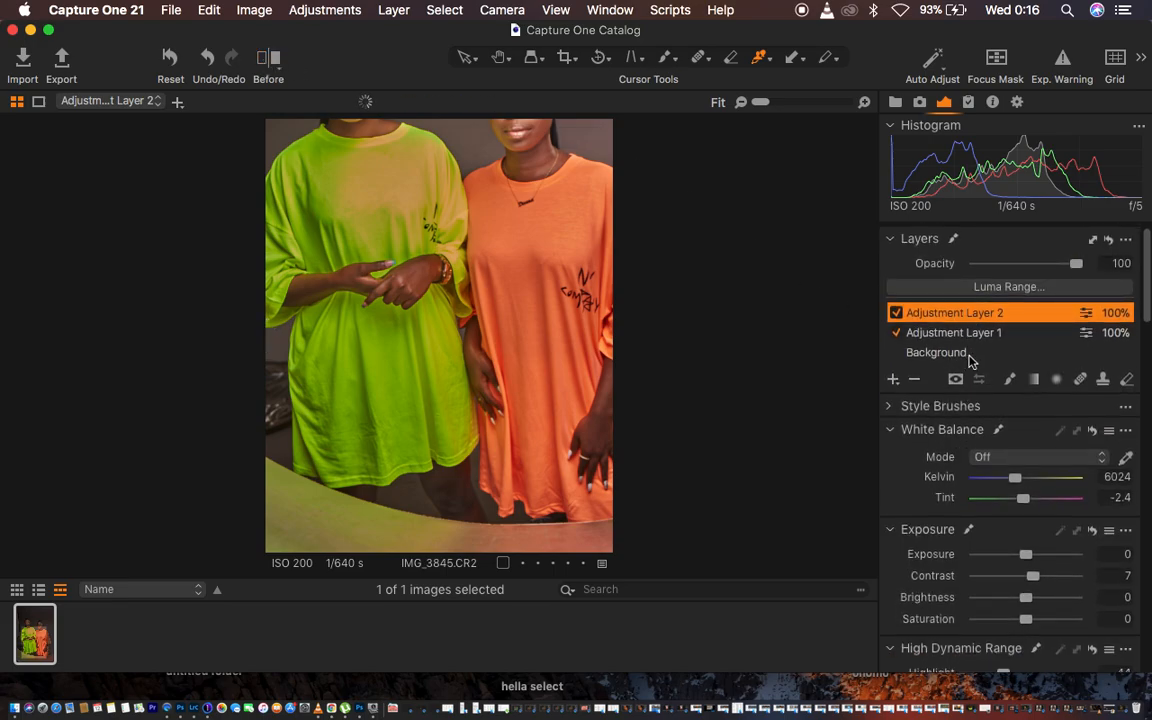
{"action": "scroll", "coordinate": [928, 507], "scroll_direction": "down", "scroll_amount": 2}
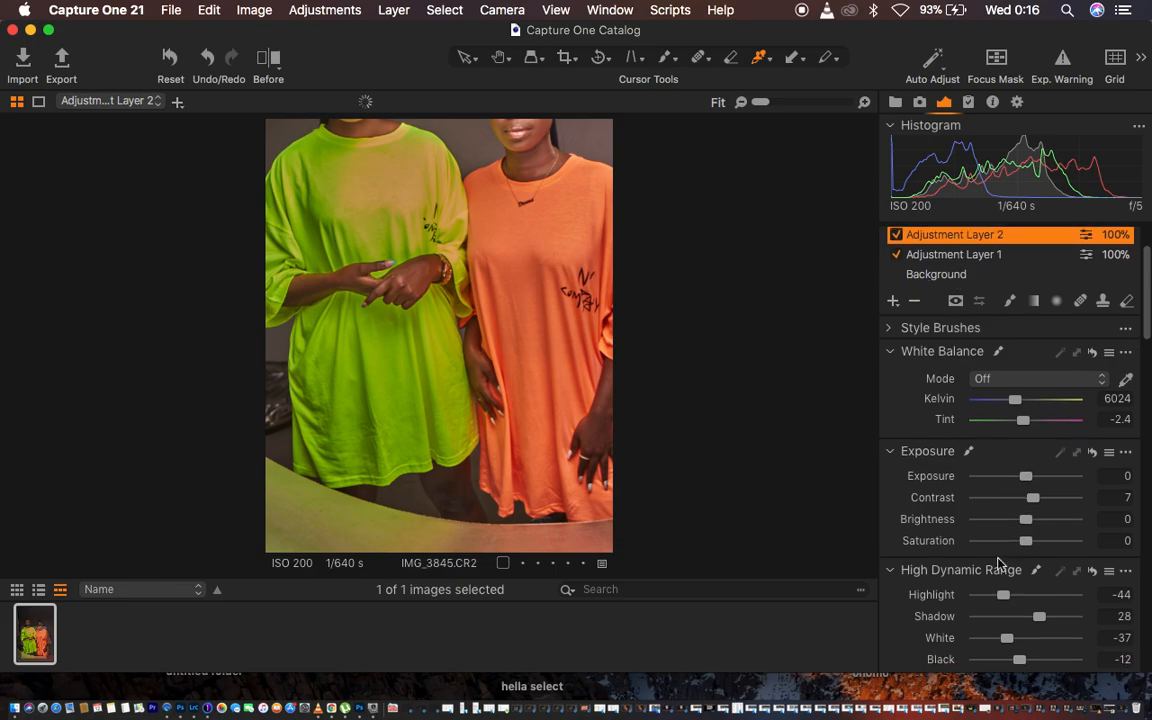
{"action": "scroll", "coordinate": [997, 564], "scroll_direction": "down", "scroll_amount": 2}
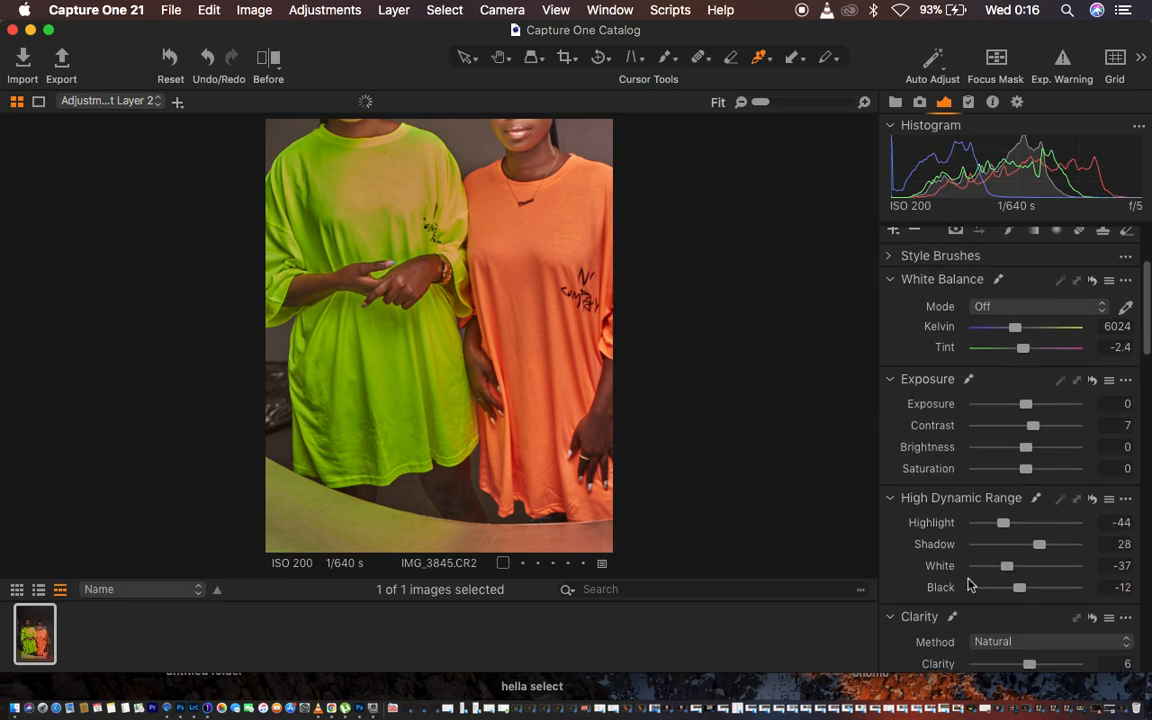
{"action": "scroll", "coordinate": [1046, 555], "scroll_direction": "up", "scroll_amount": 1}
{"action": "scroll", "coordinate": [1046, 555], "scroll_direction": "up", "scroll_amount": 3}
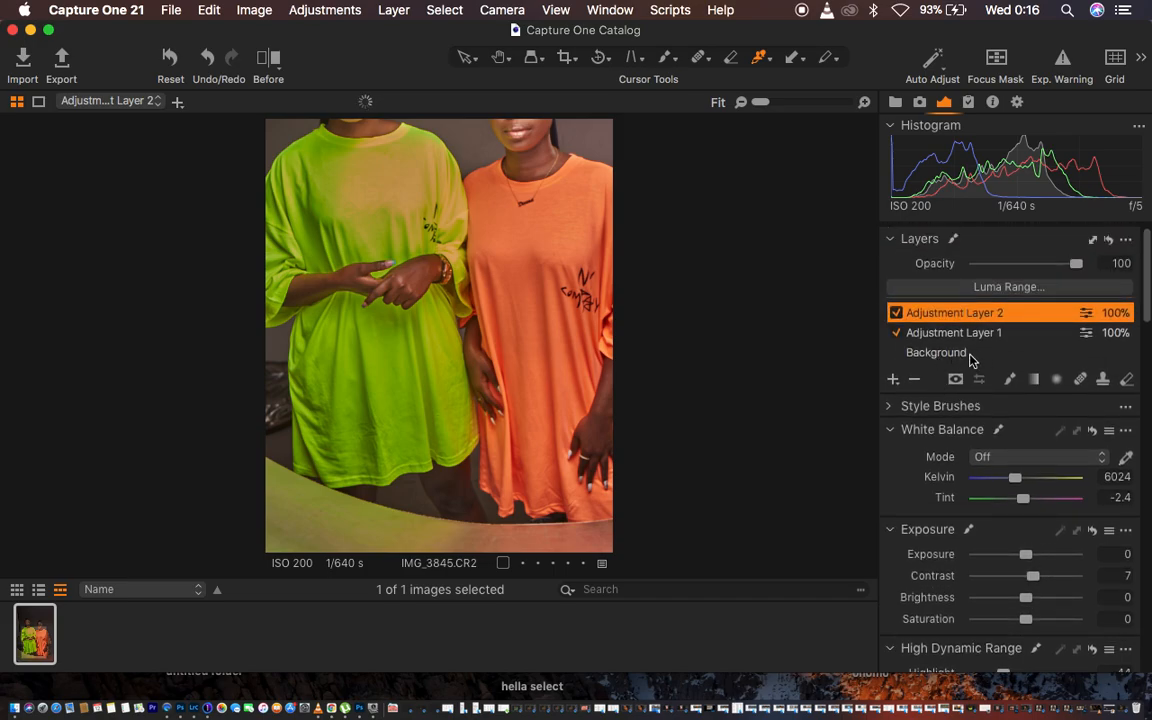
{"action": "scroll", "coordinate": [1006, 625], "scroll_direction": "down", "scroll_amount": 3}
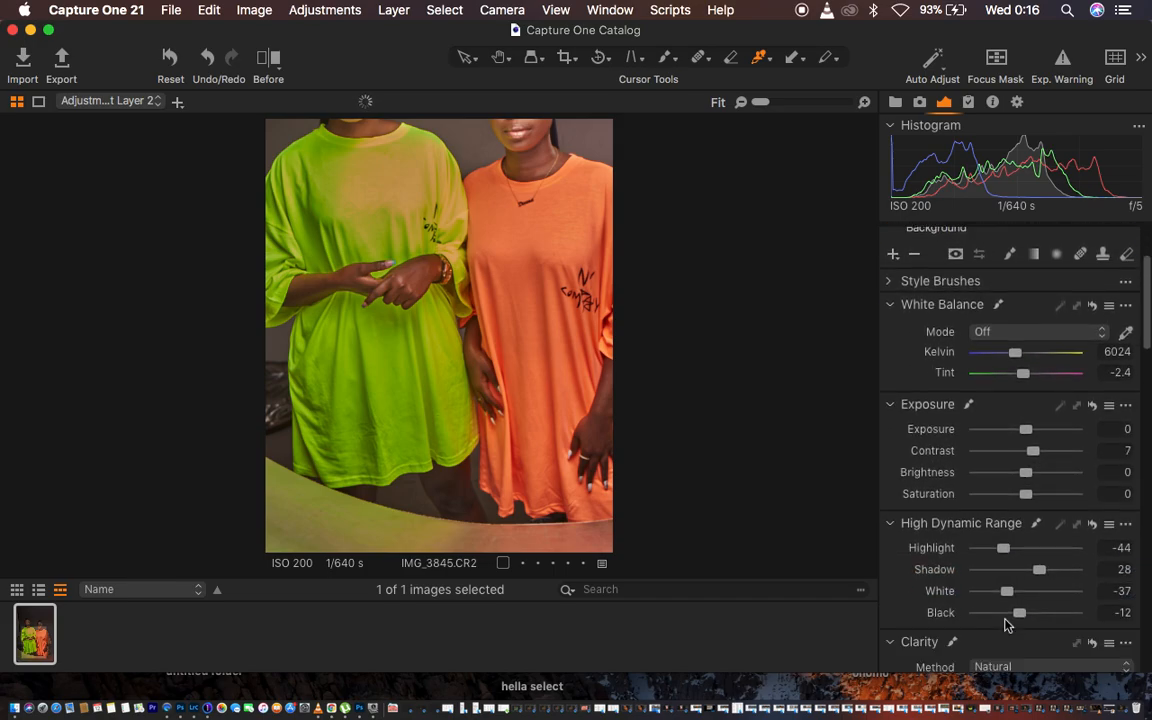
{"action": "scroll", "coordinate": [1010, 555], "scroll_direction": "up", "scroll_amount": 3}
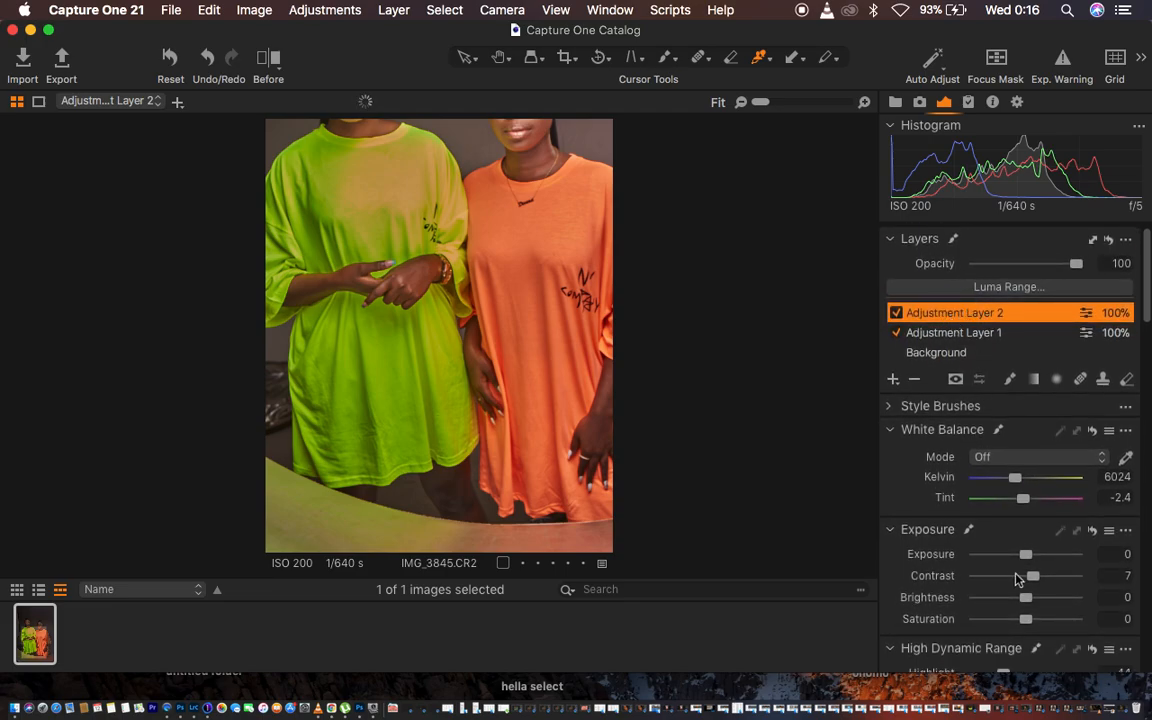
{"action": "scroll", "coordinate": [1015, 578], "scroll_direction": "down", "scroll_amount": 3}
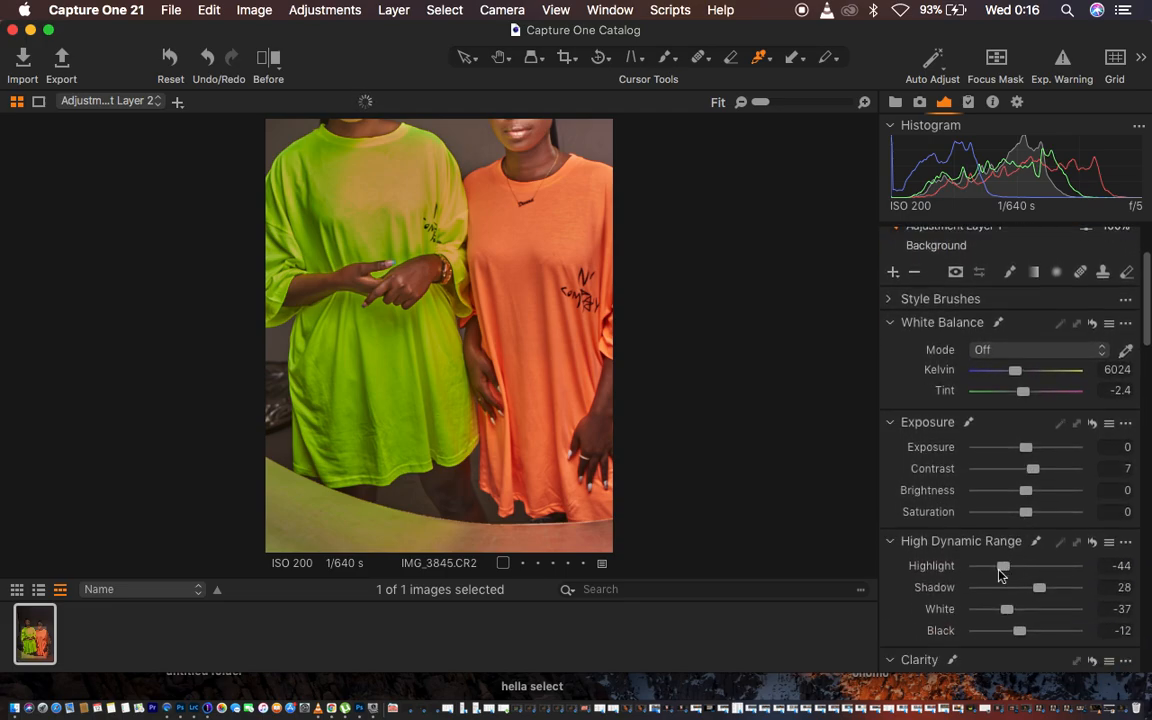